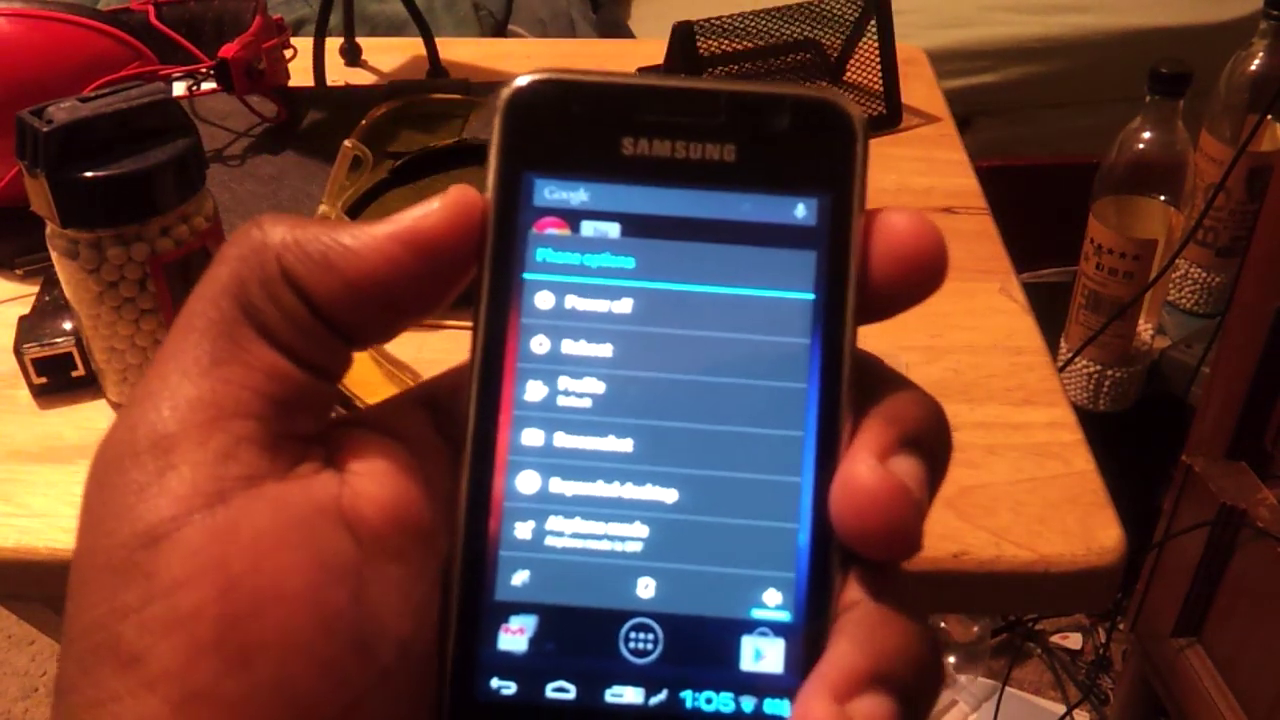
Reboot the Galaxy Player from the ClockworkMod Recovery menu
click(590, 302)
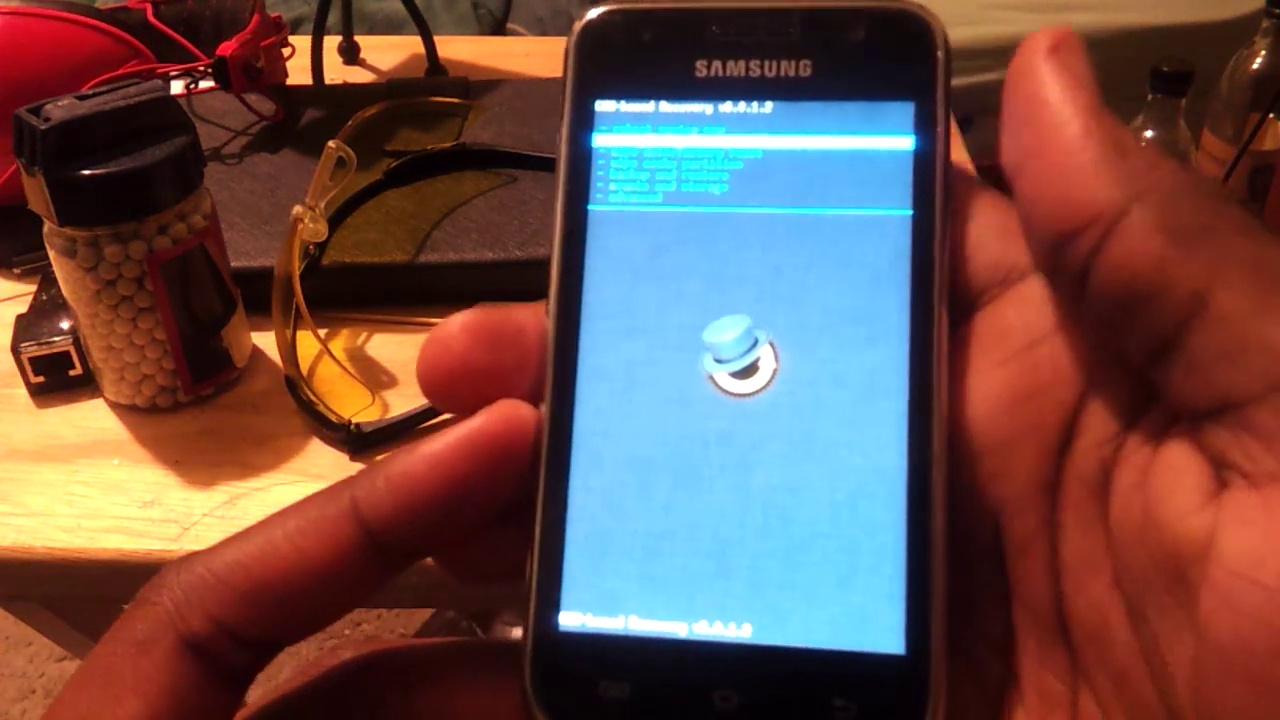
key(Up)
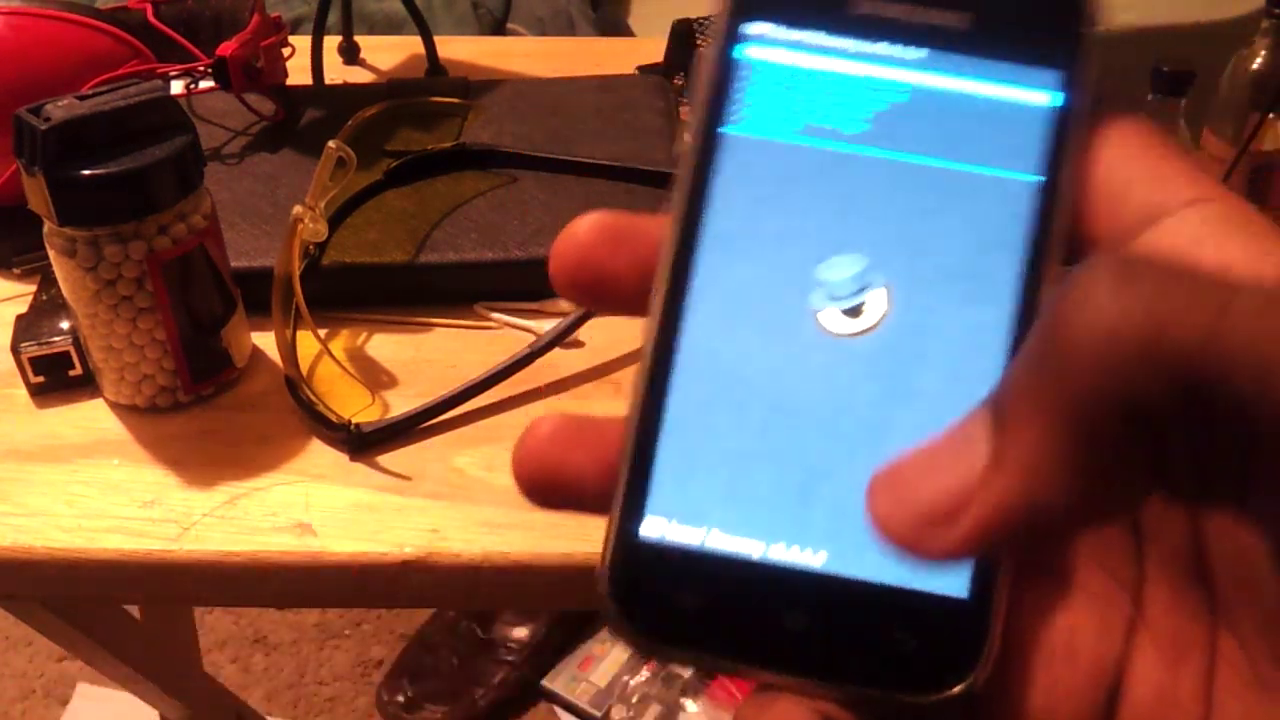
key(Return)
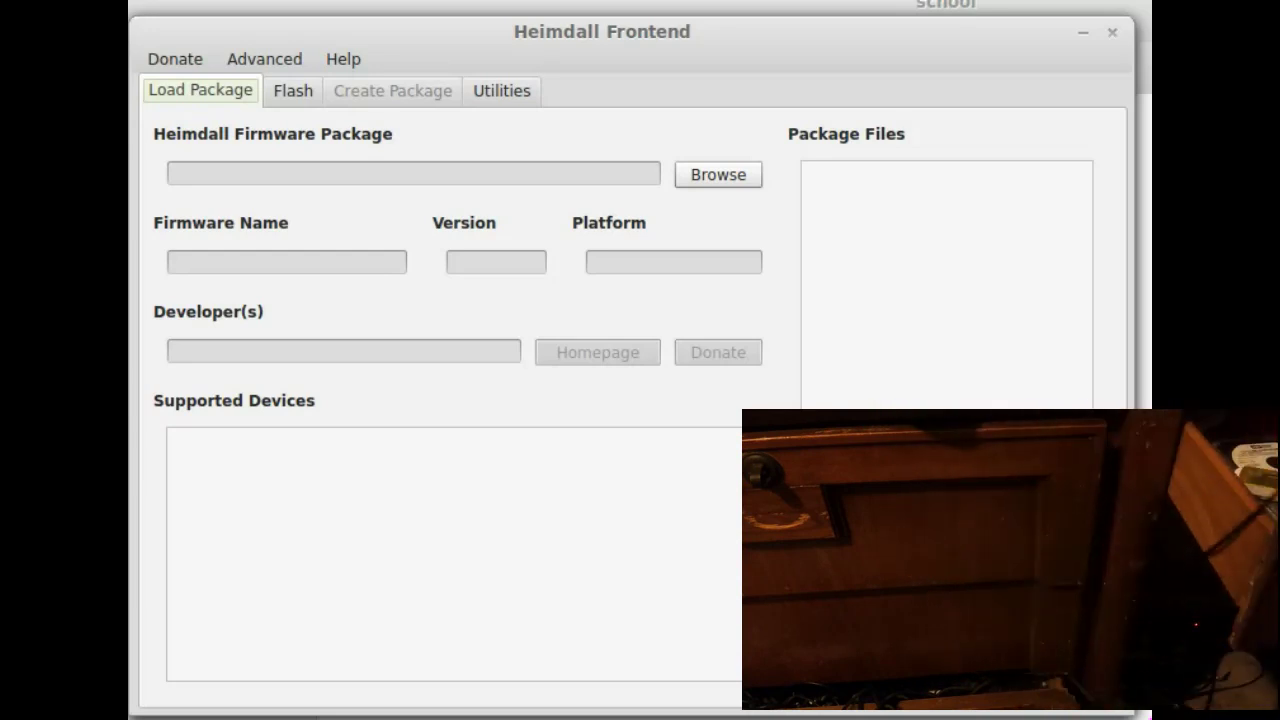
Switch Heimdall Frontend to its Flash tab
click(281, 98)
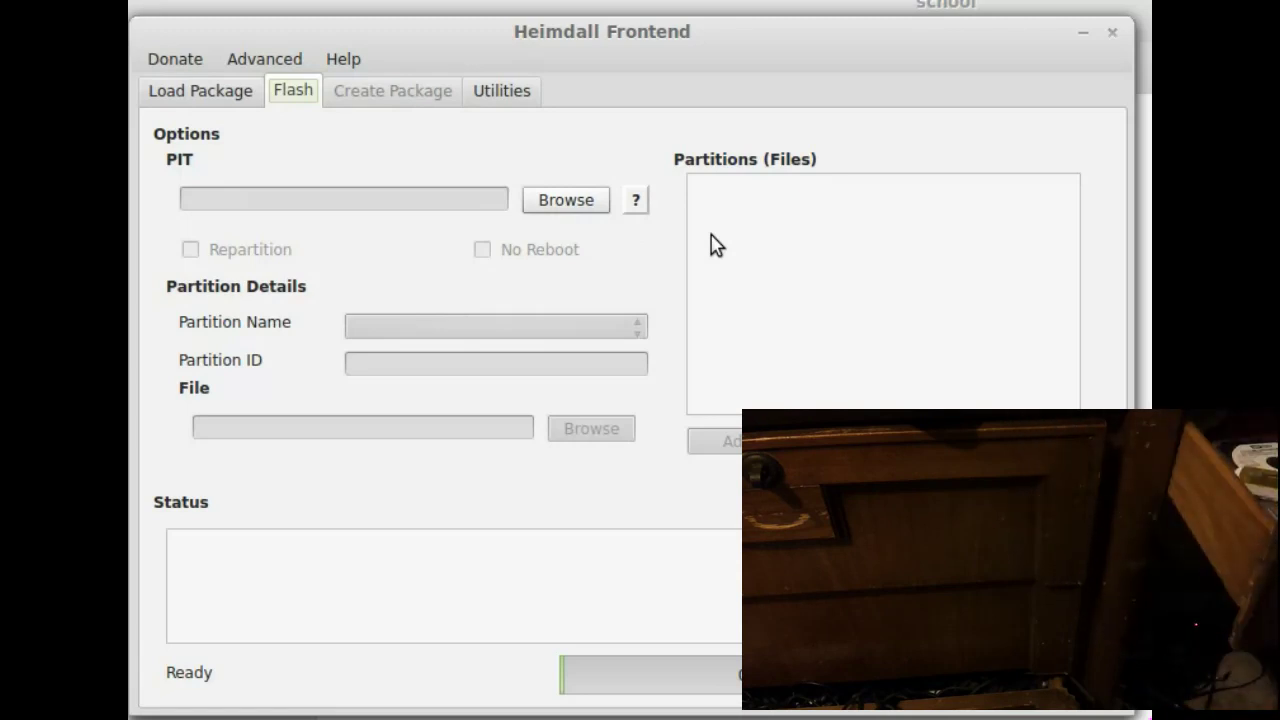
Load 'Samsung Galaxy Player 4.0 U.S. 8GB.pit' from Recently Used as the PIT file
click(564, 203)
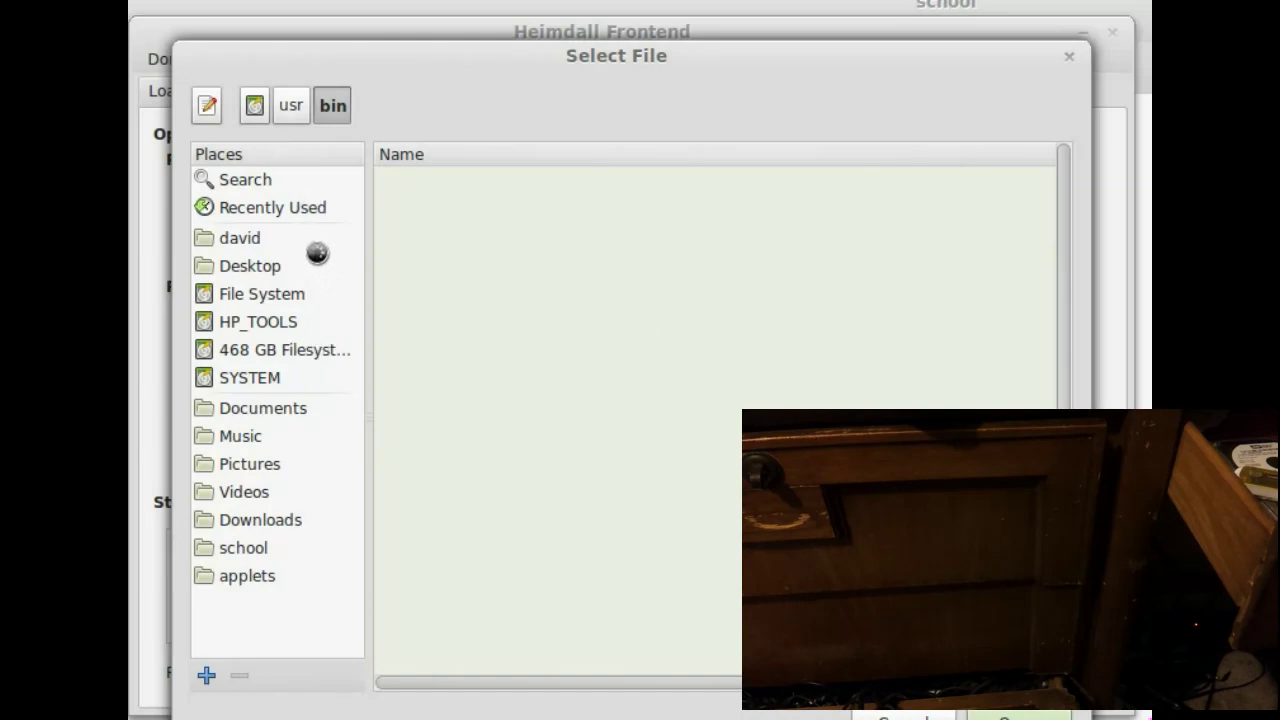
click(295, 209)
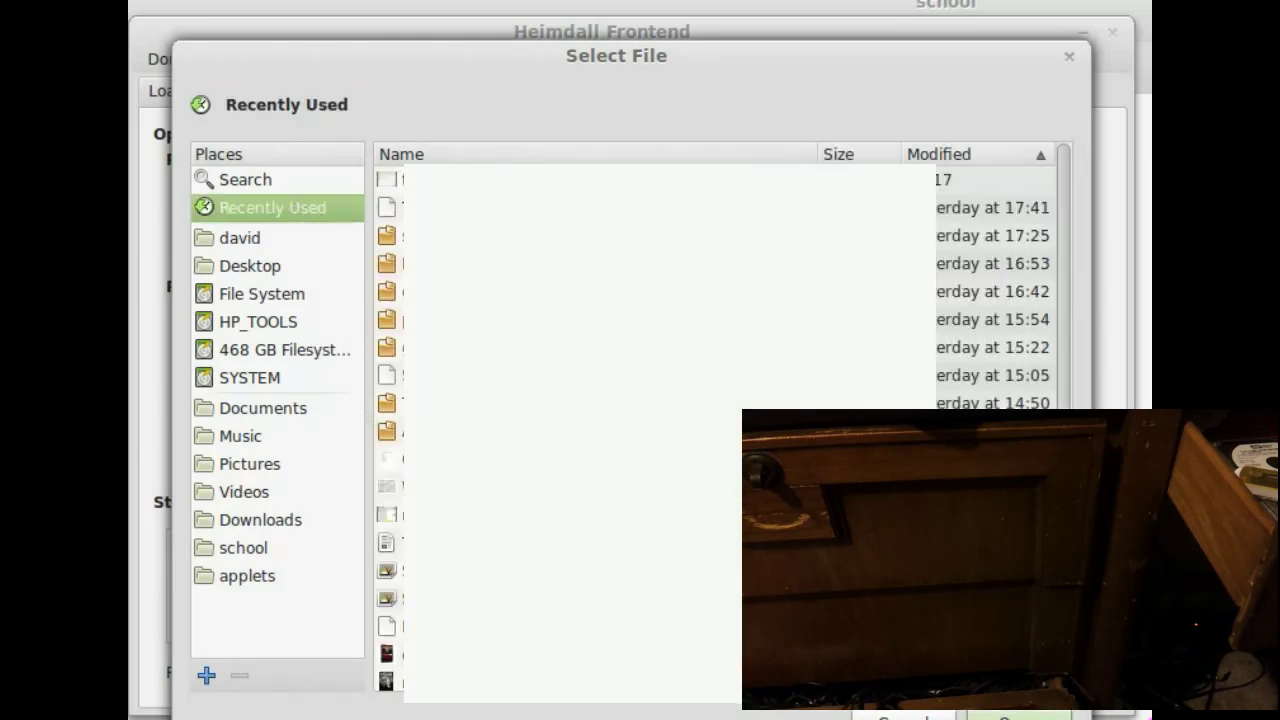
click(500, 375)
click(1018, 715)
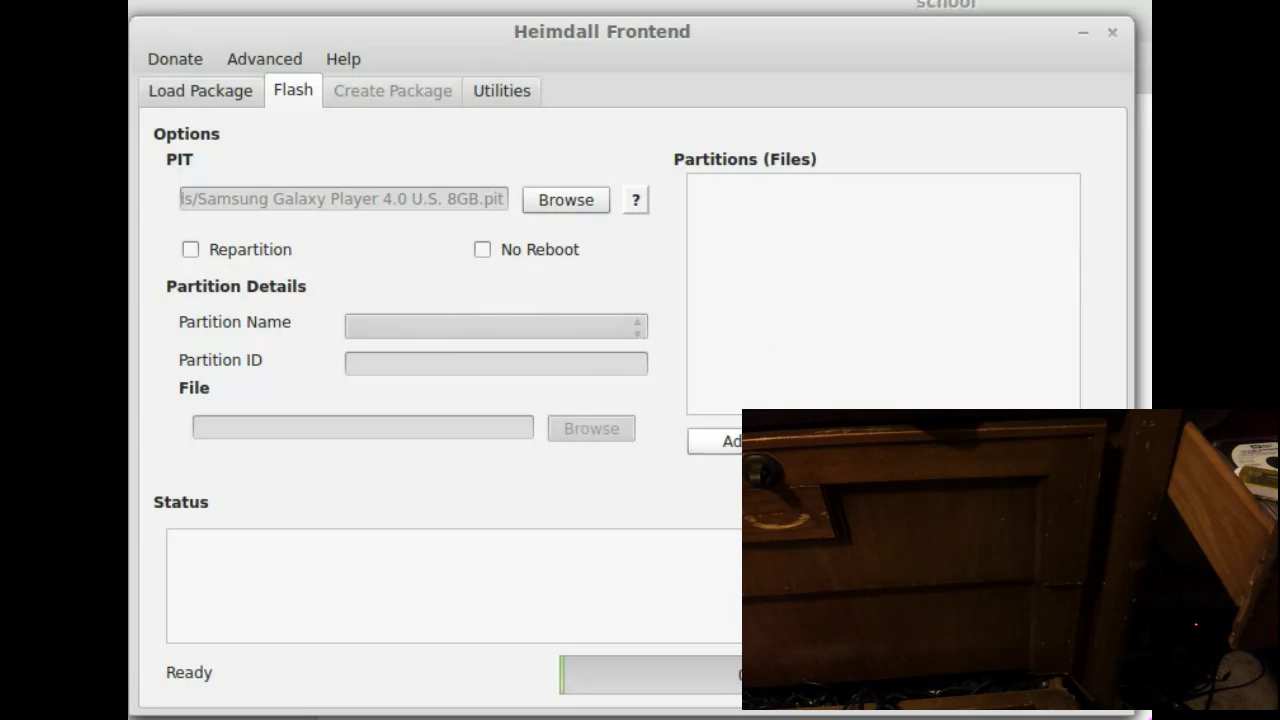
Add a KERNEL partition entry using TerraSilent_usa-1.3.5.tar from Recently Used
click(726, 440)
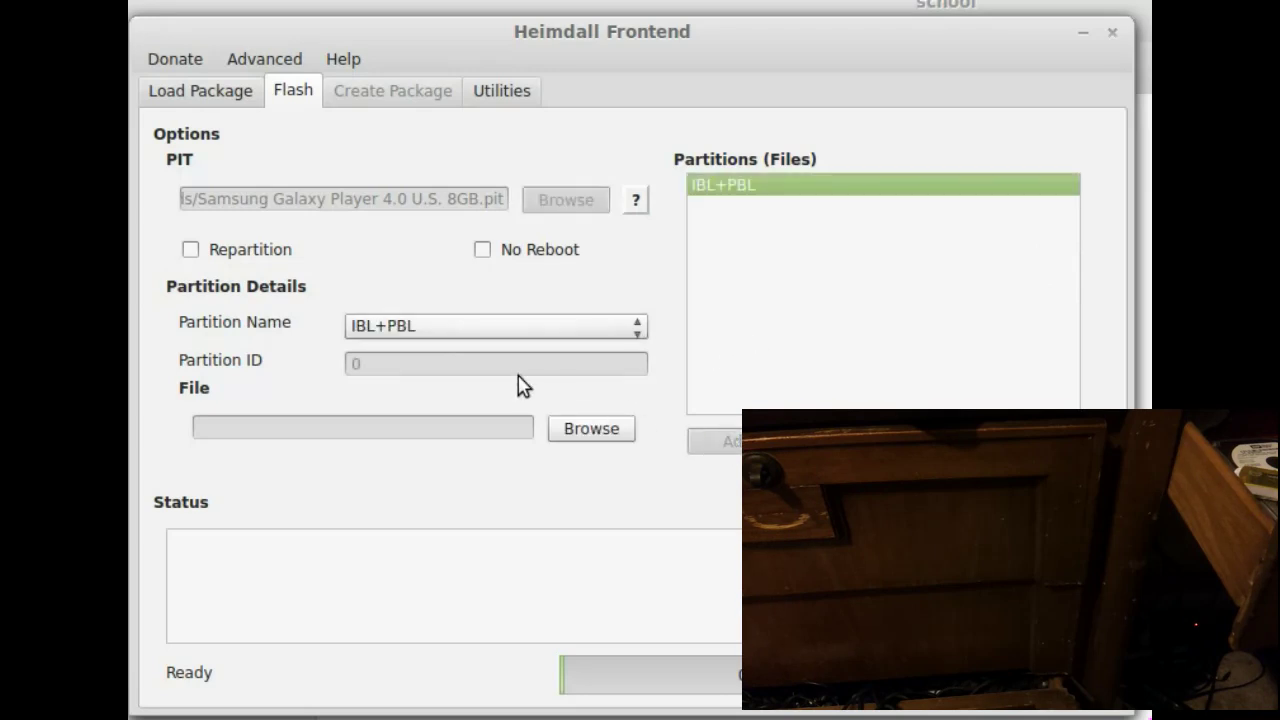
click(546, 326)
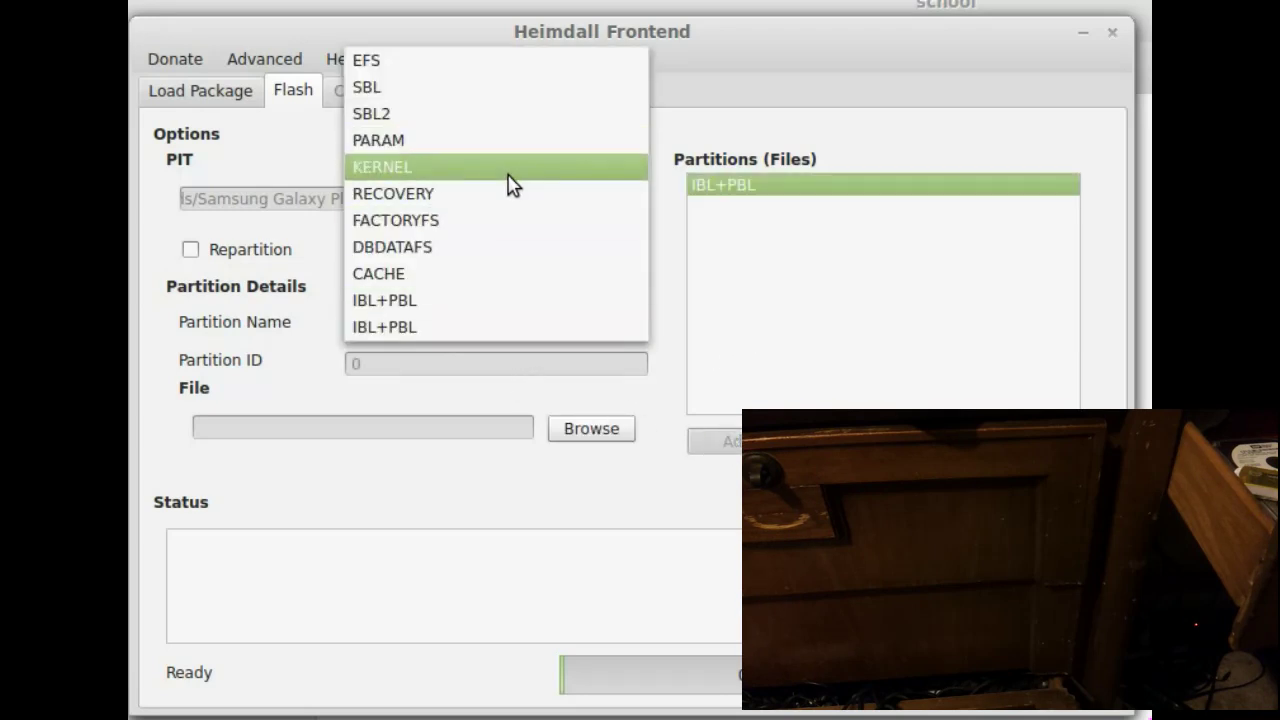
click(506, 168)
click(589, 430)
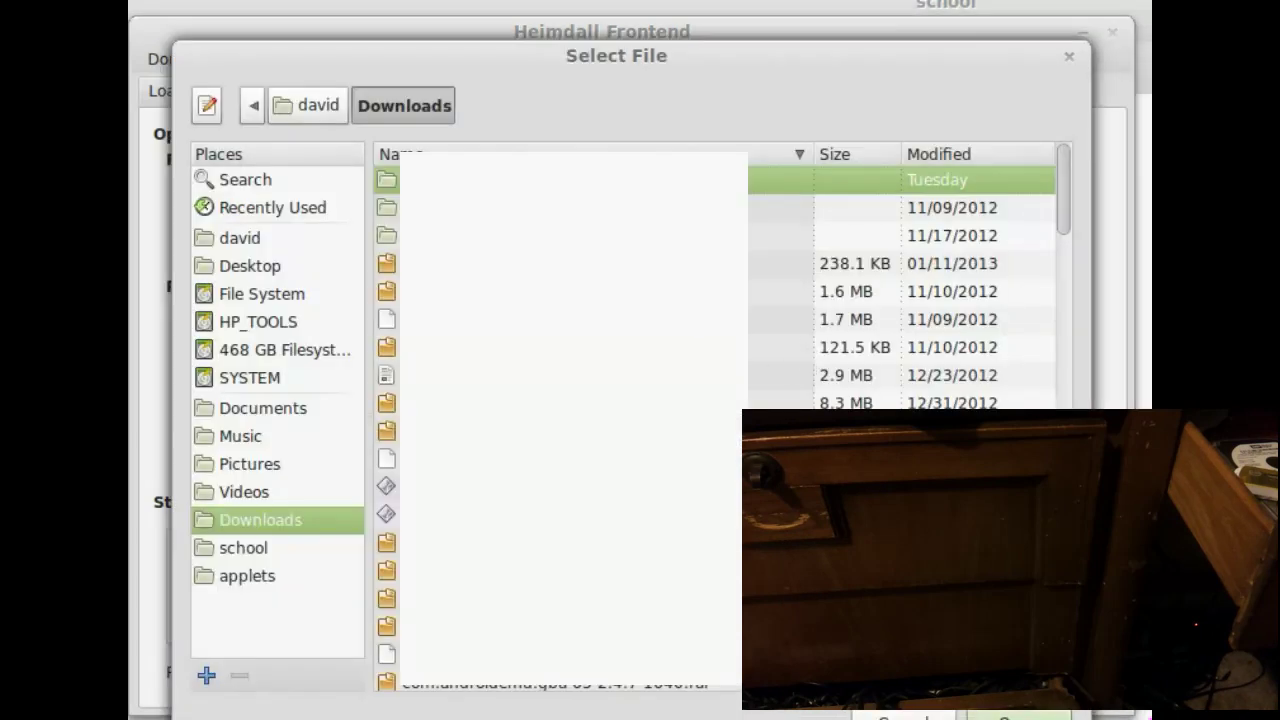
click(300, 212)
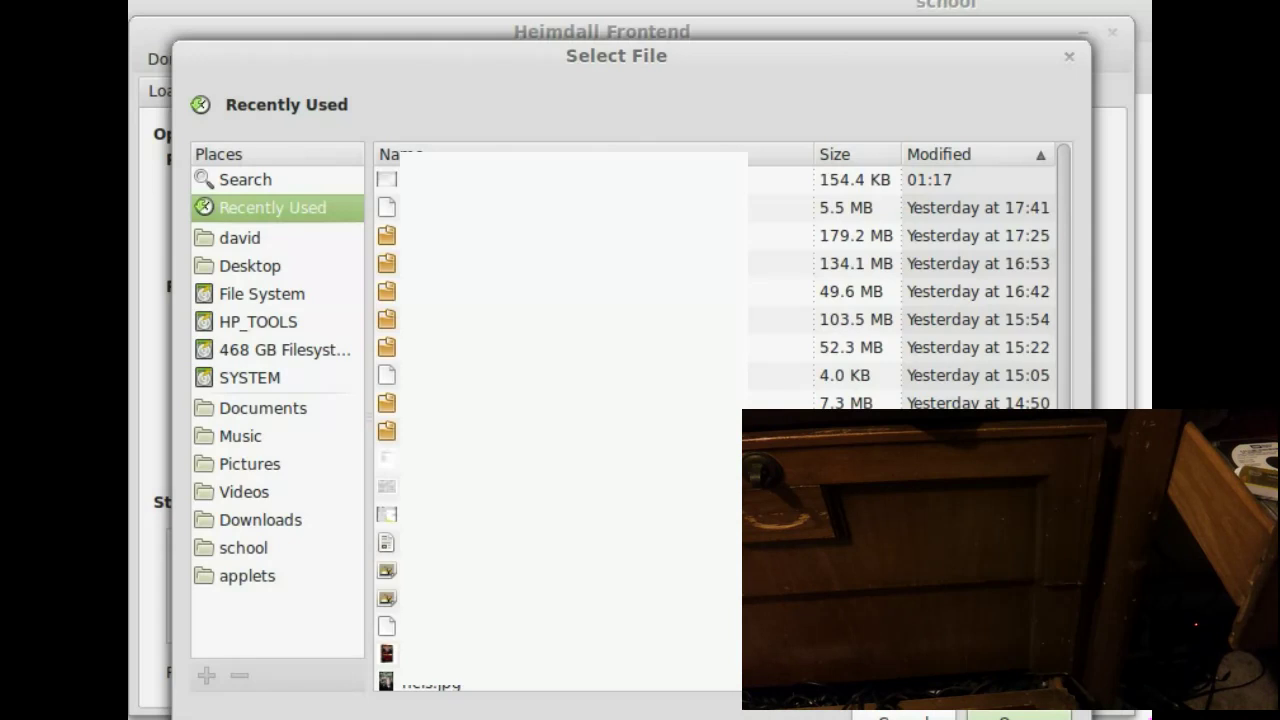
click(850, 402)
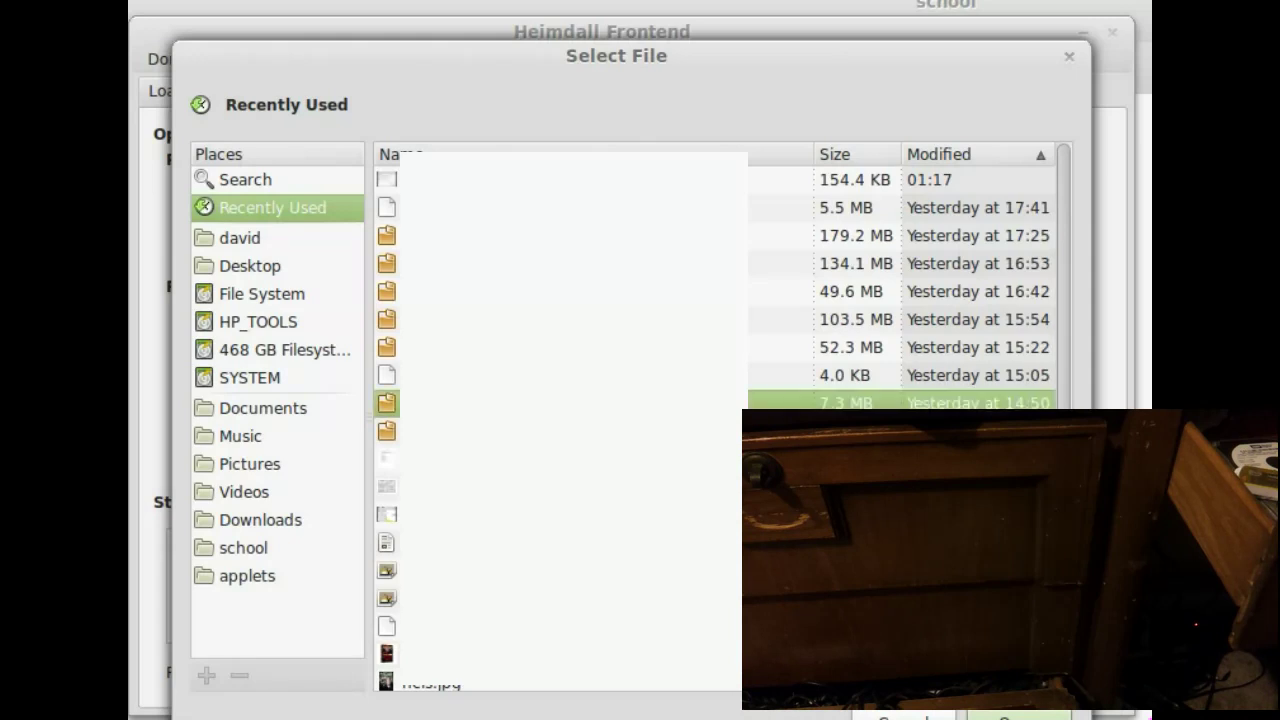
click(1015, 716)
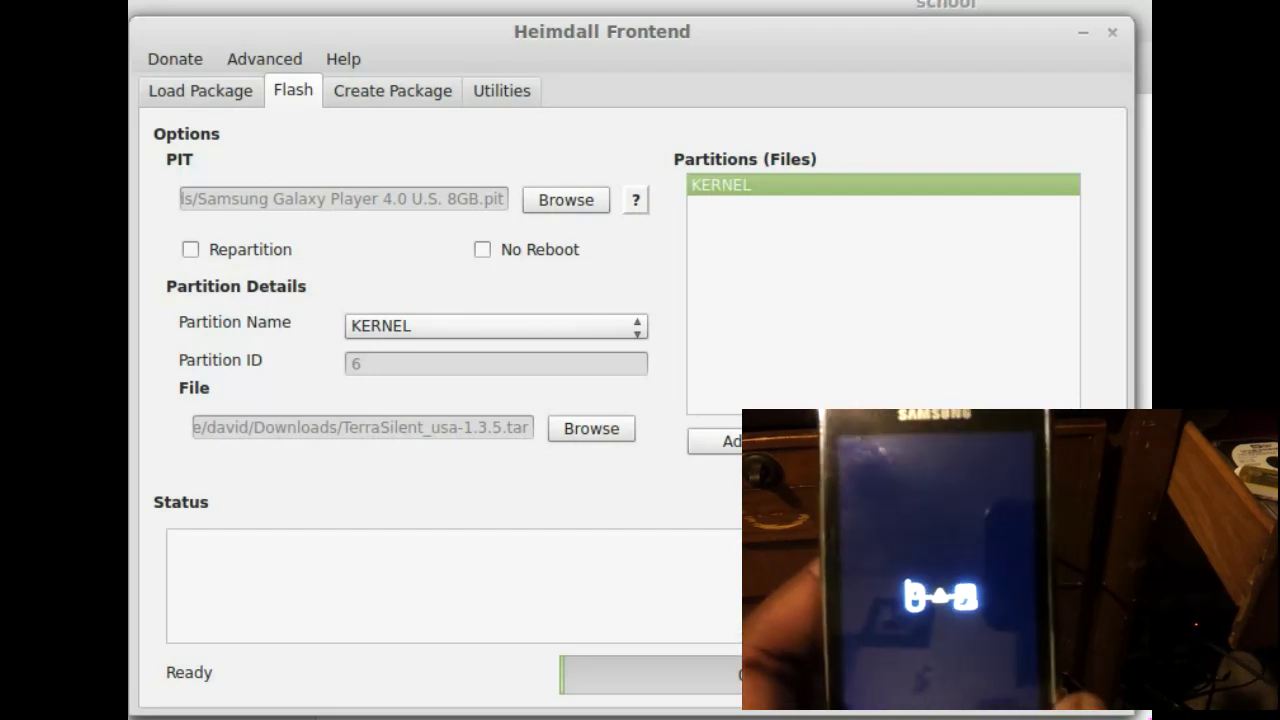
Start flashing the KERNEL partition and wait for 'Flash completed successfully'
click(1075, 672)
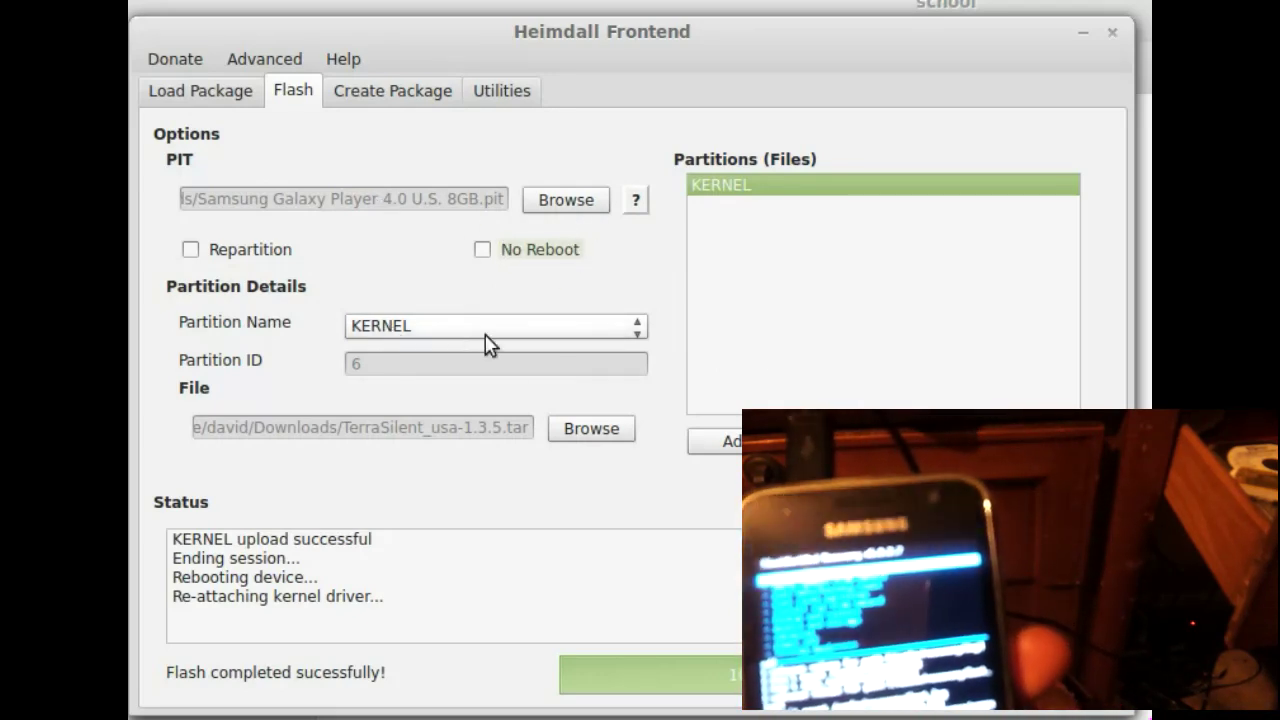
Point the KERNEL entry to boot.img in the Downloads folder
click(722, 447)
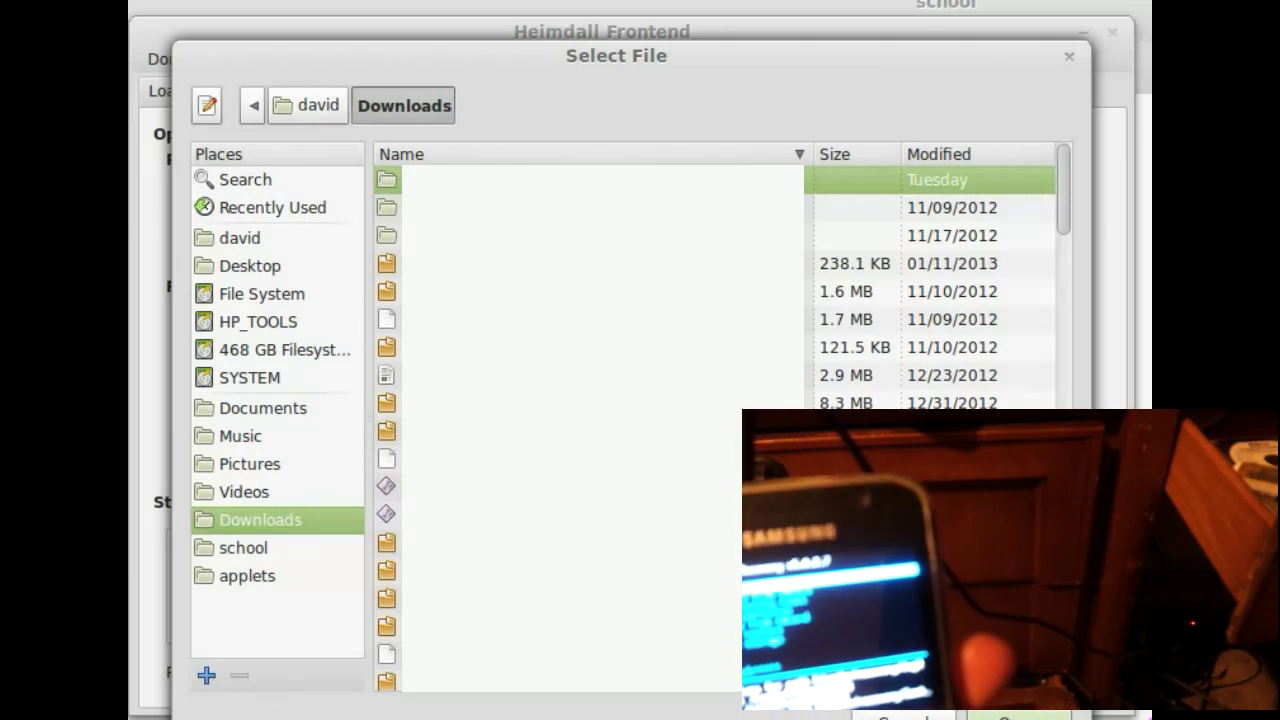
double_click(457, 459)
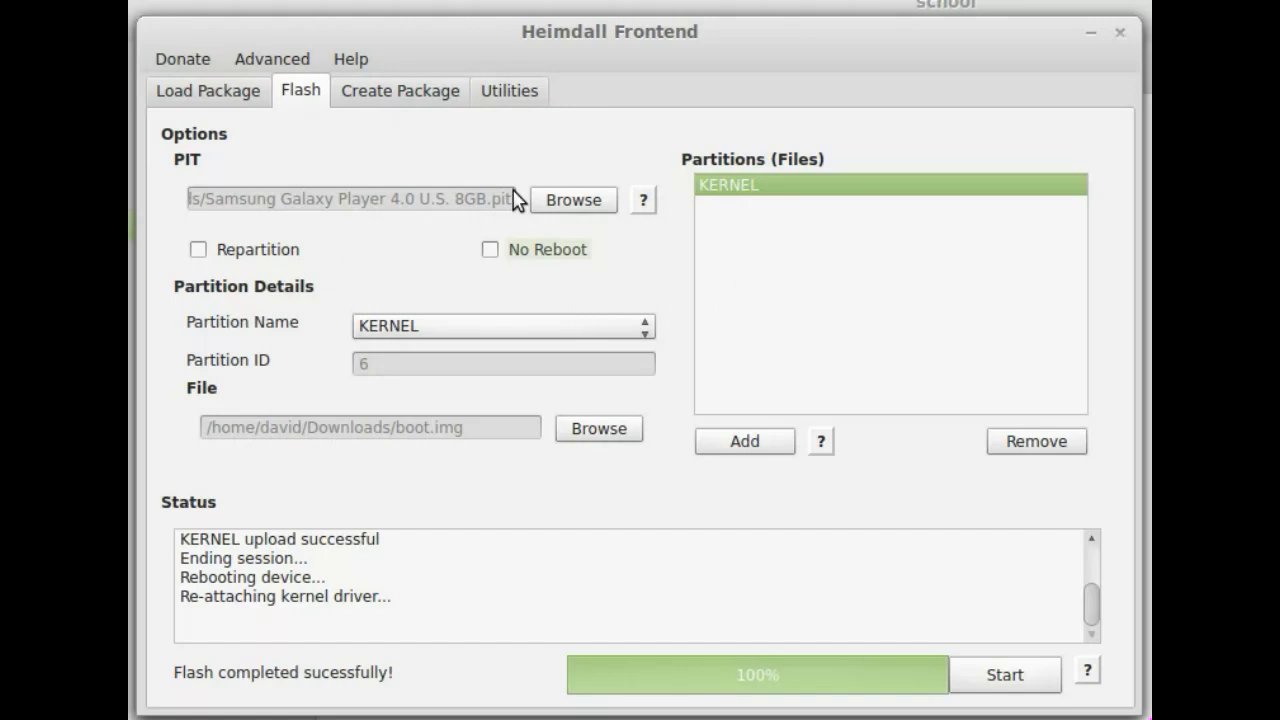
Remove the KERNEL partition entry from the flash list
click(586, 334)
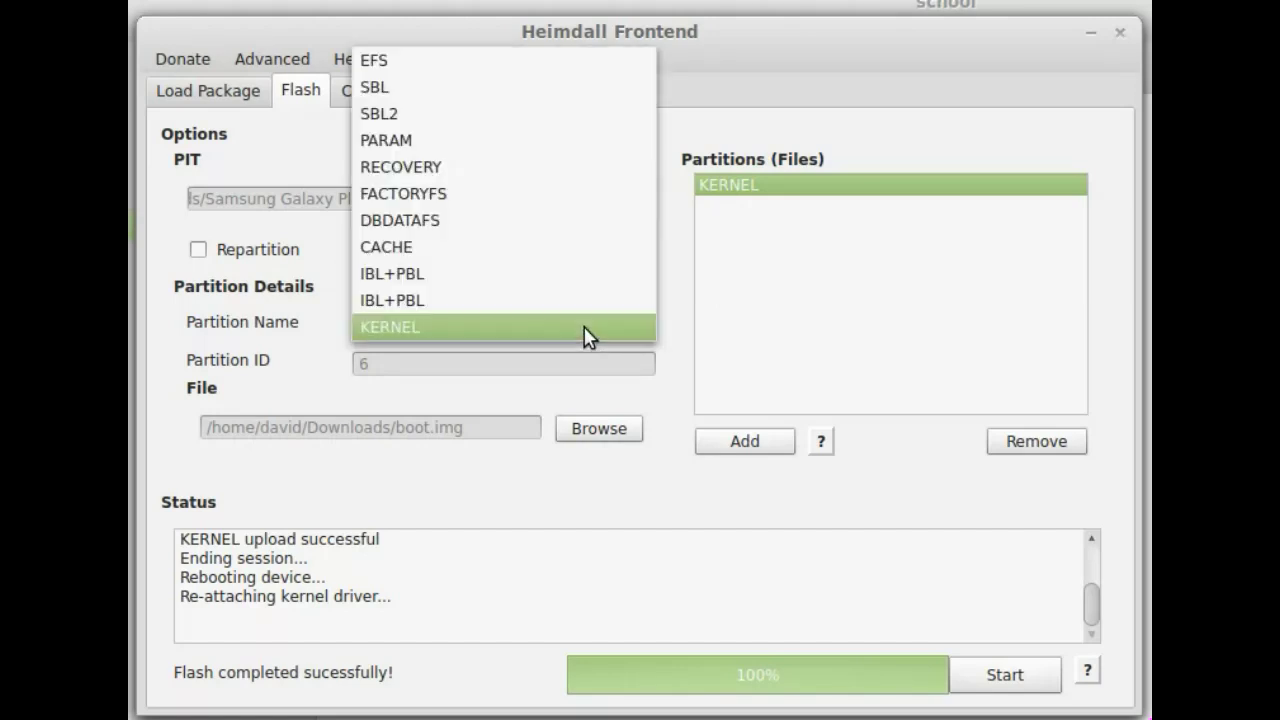
click(587, 335)
click(1021, 447)
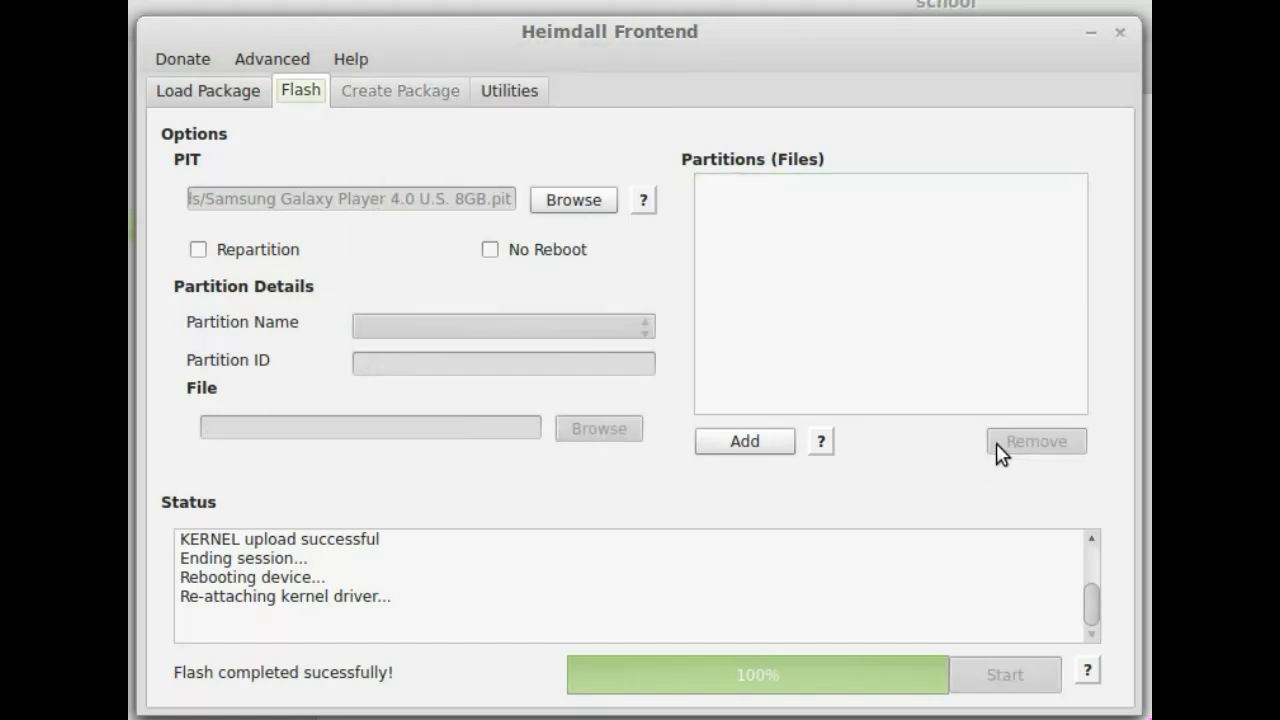
click(560, 203)
click(1077, 57)
Add a new partition entry set to FACTORYFS and browse for its image
click(745, 451)
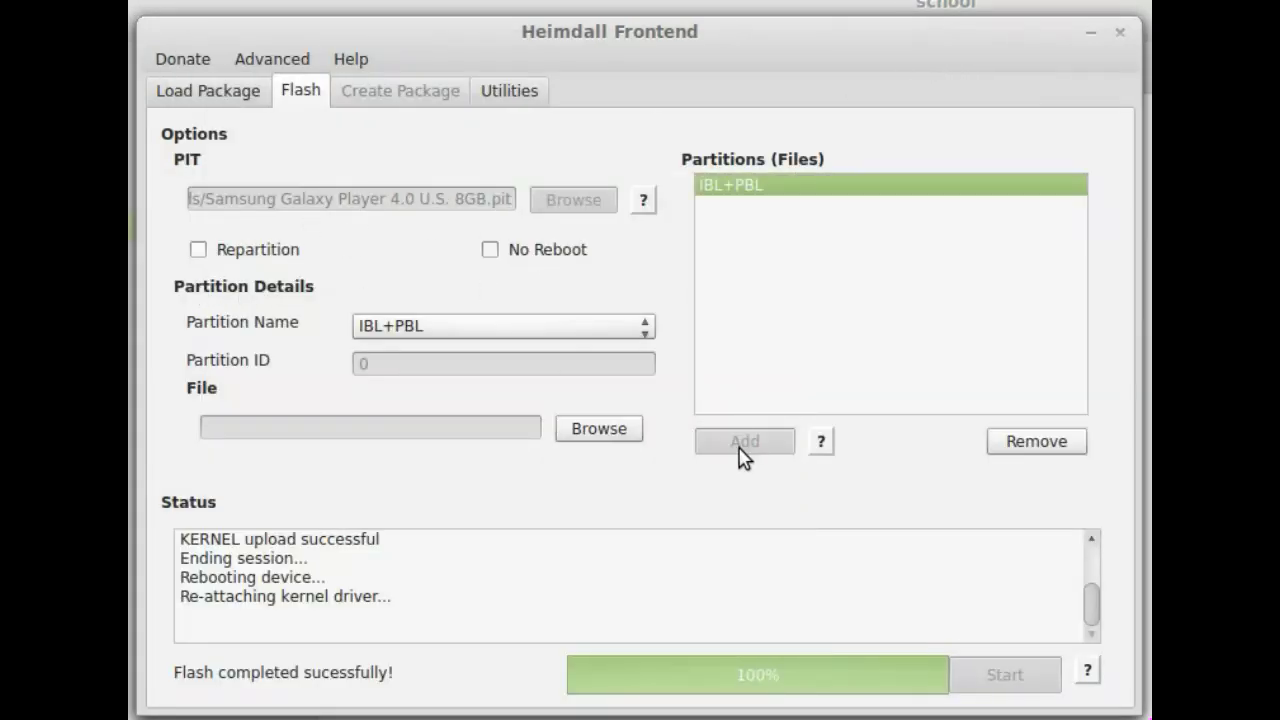
click(480, 322)
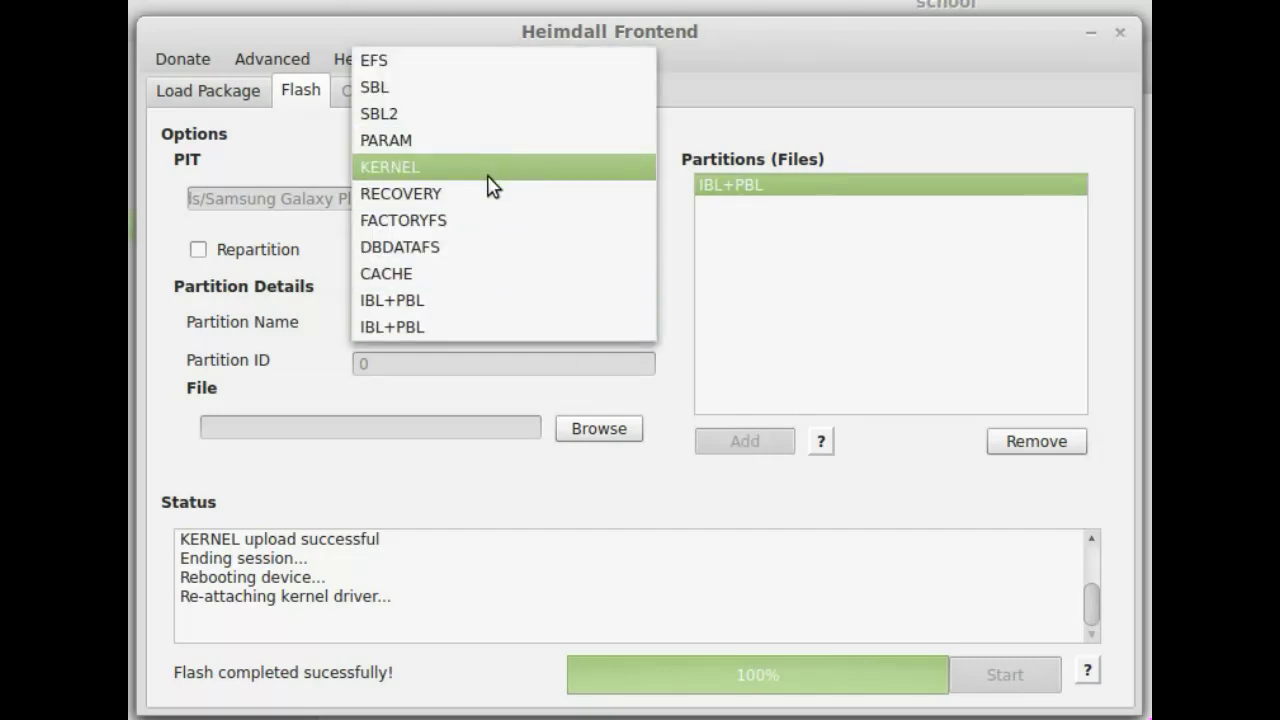
click(490, 220)
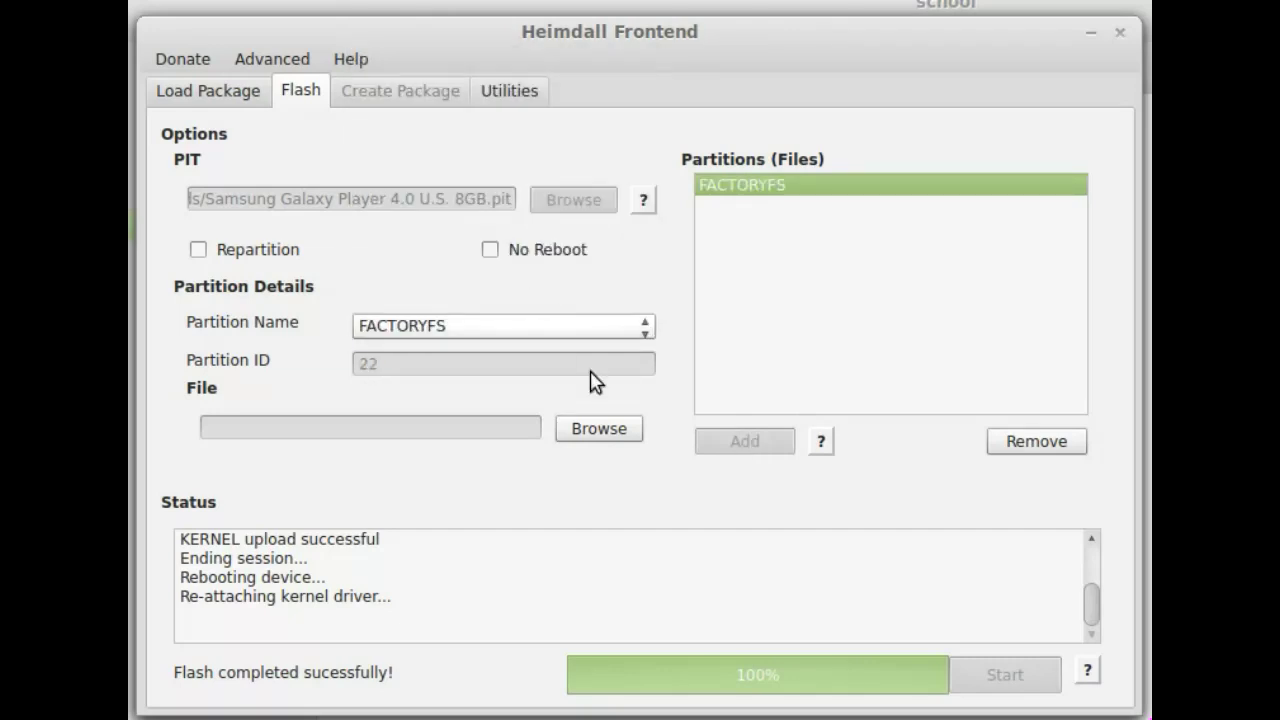
click(622, 432)
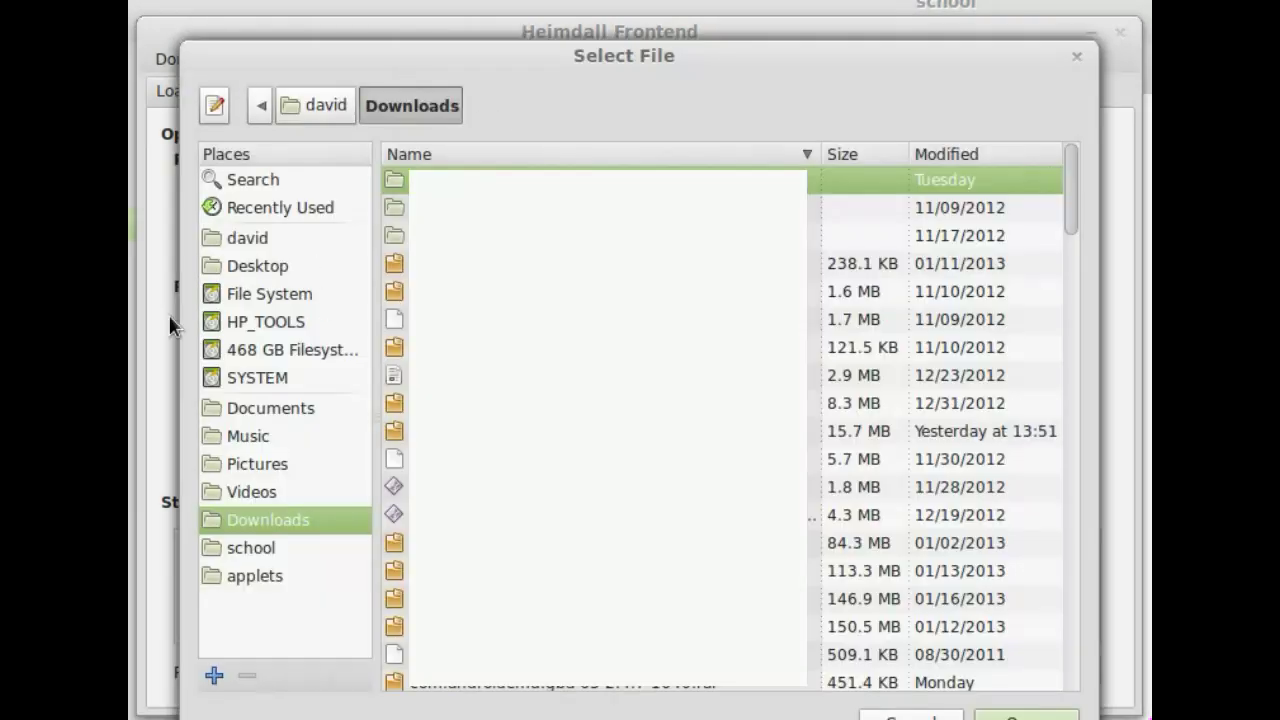
Browse the 468 GB drive into the Users > Documents folder
click(300, 350)
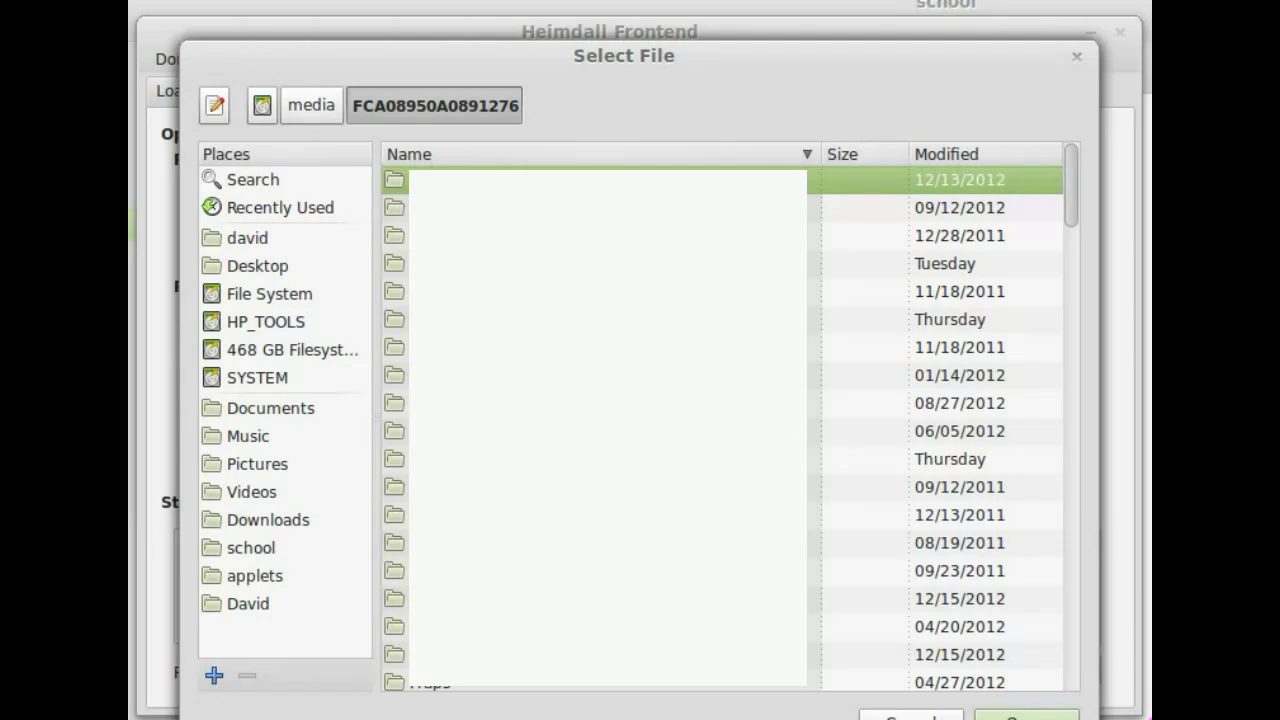
click(959, 571)
drag(1070, 190, 882, 400)
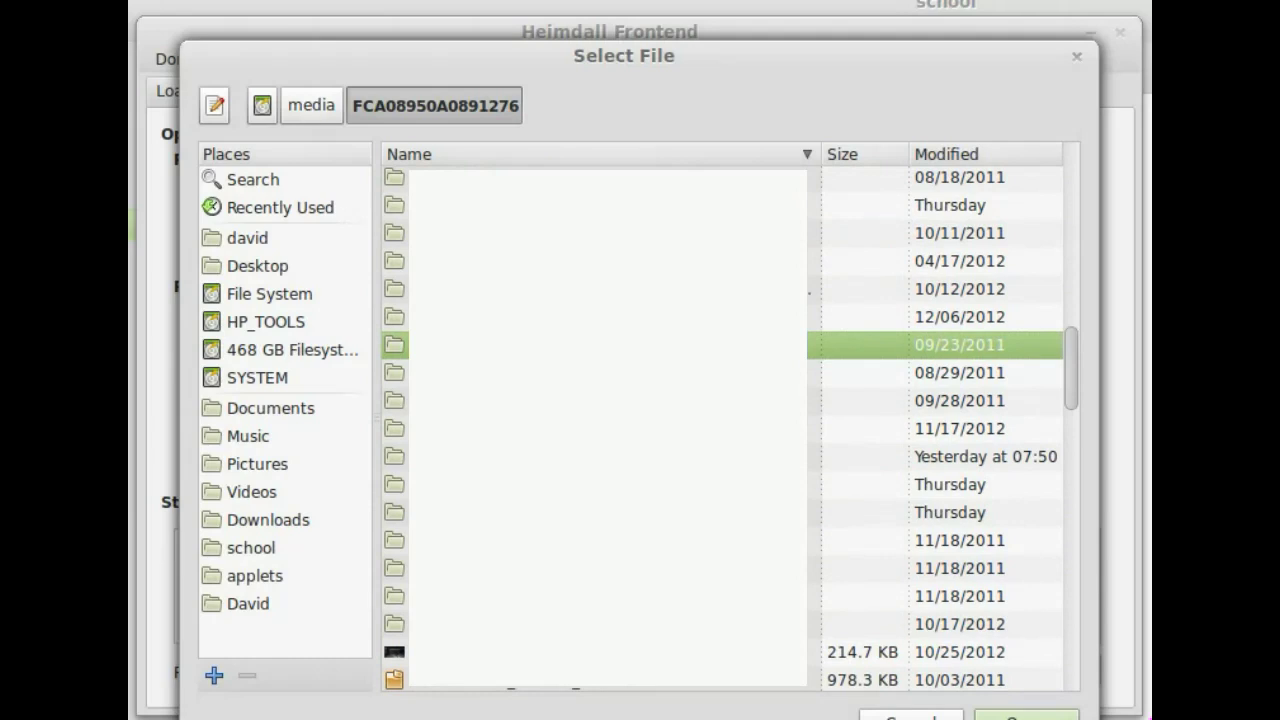
key(Return)
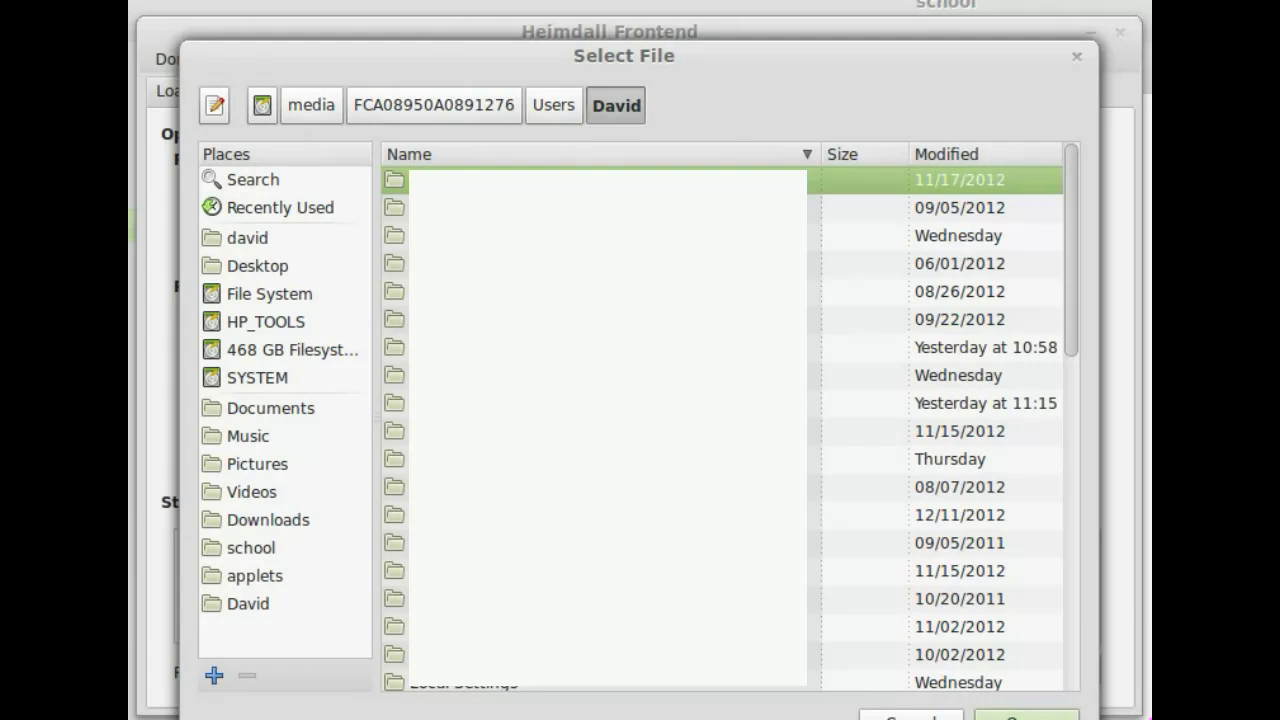
double_click(923, 405)
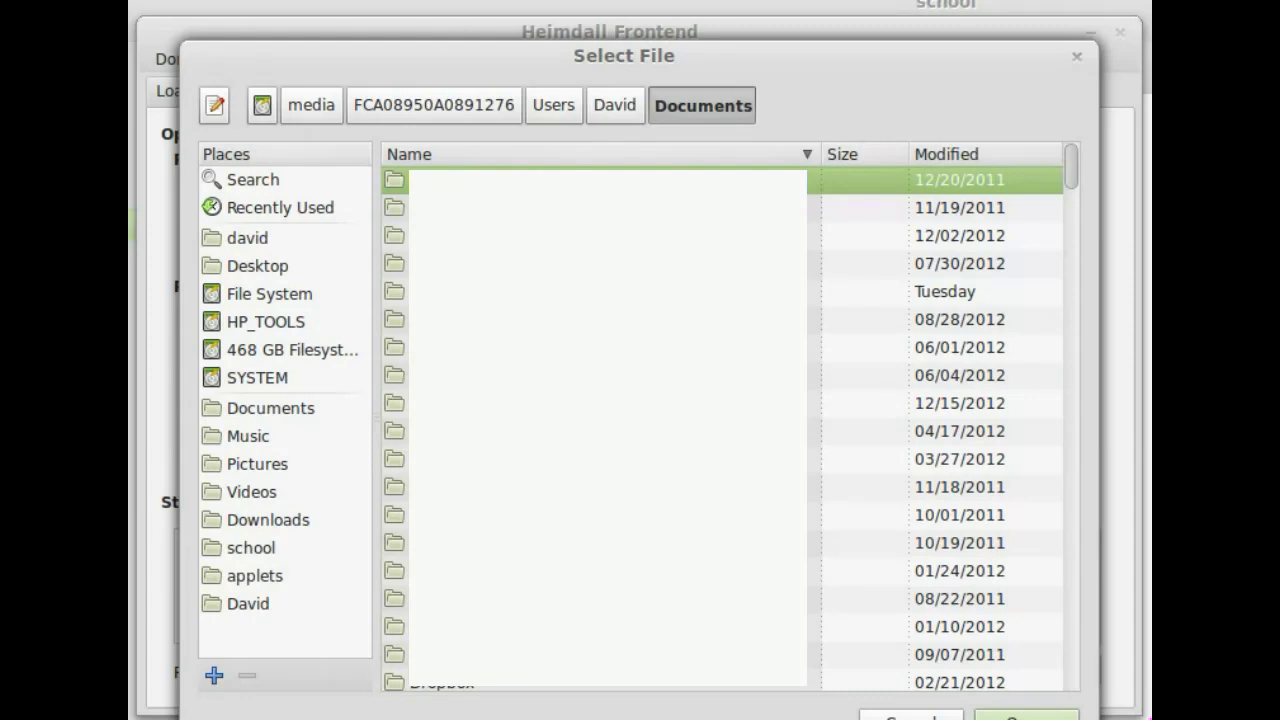
Open Downloads > YPG1USRestore and choose factoryfs.rfs as the FACTORYFS image
scroll(730, 427, down, 3)
scroll(730, 427, up, 3)
scroll(730, 427, down, 5)
click(268, 519)
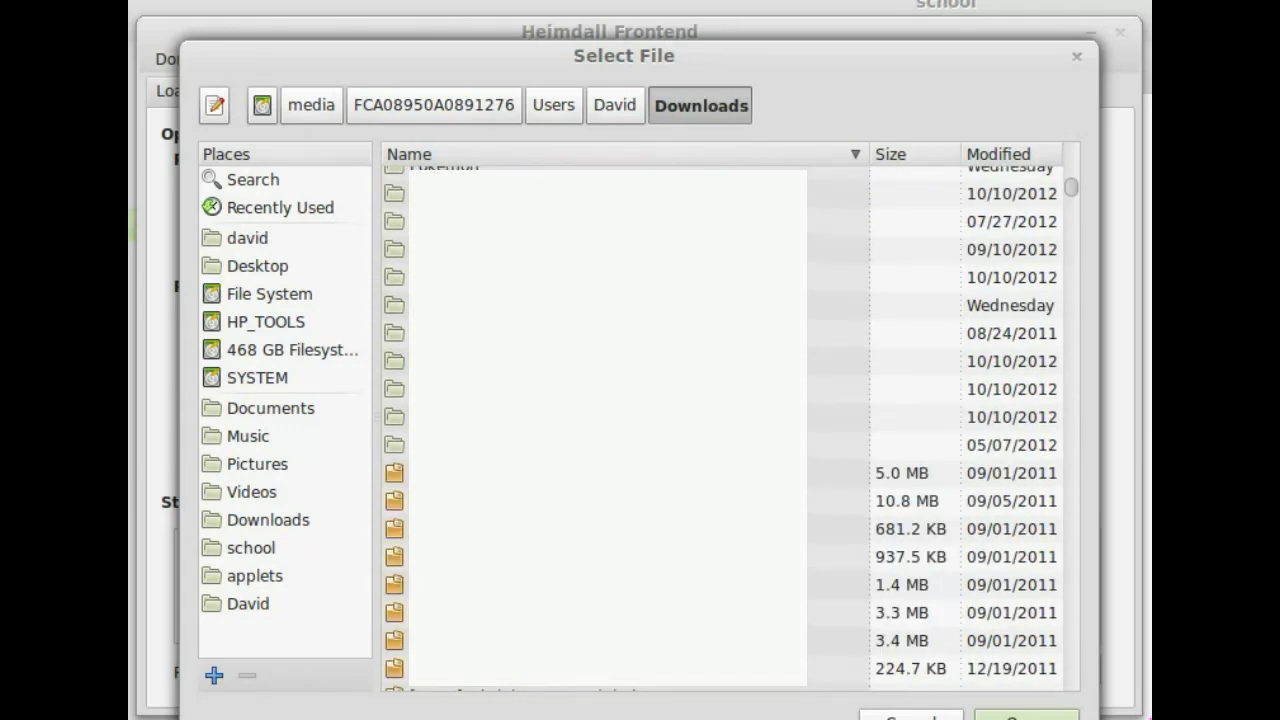
double_click(512, 445)
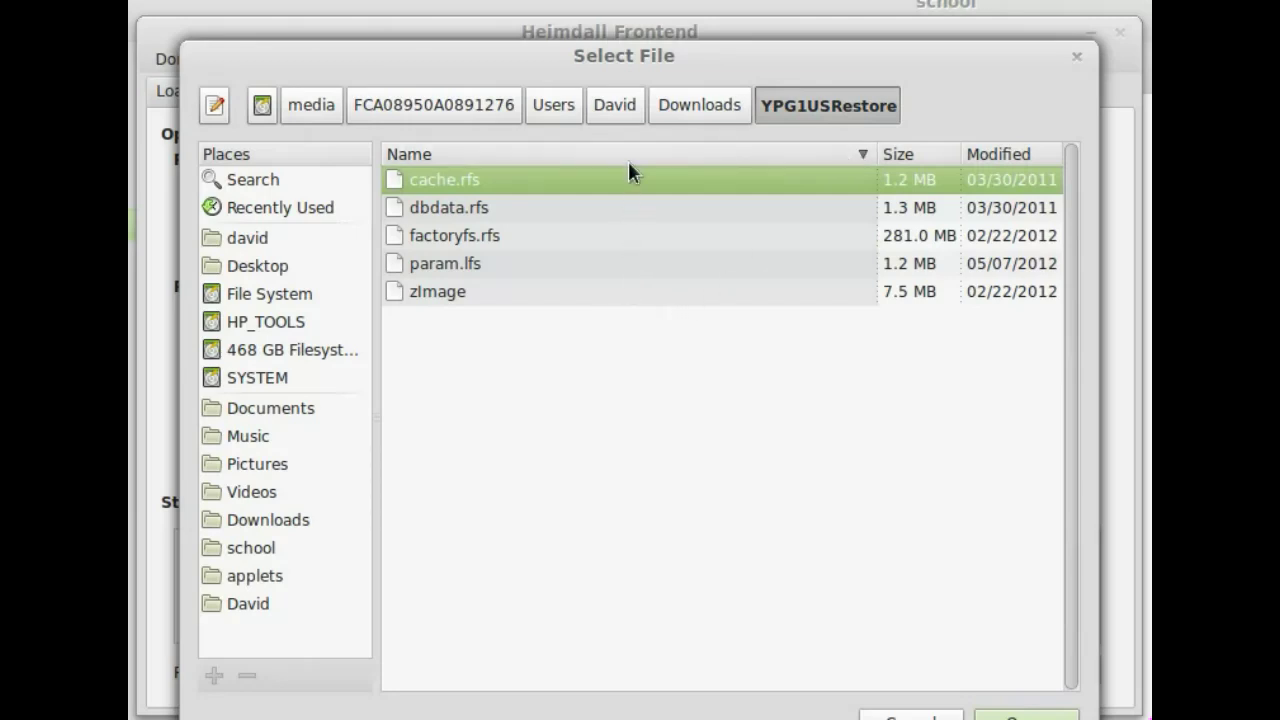
drag(757, 91, 708, 76)
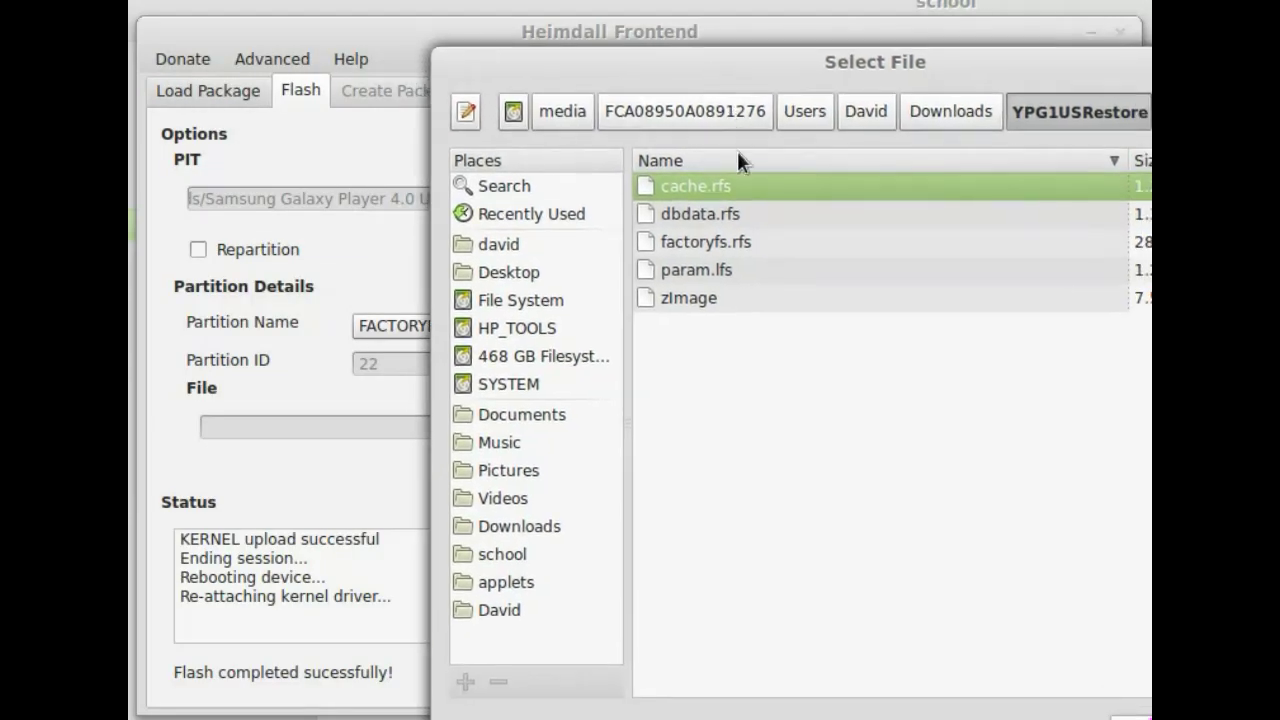
click(731, 244)
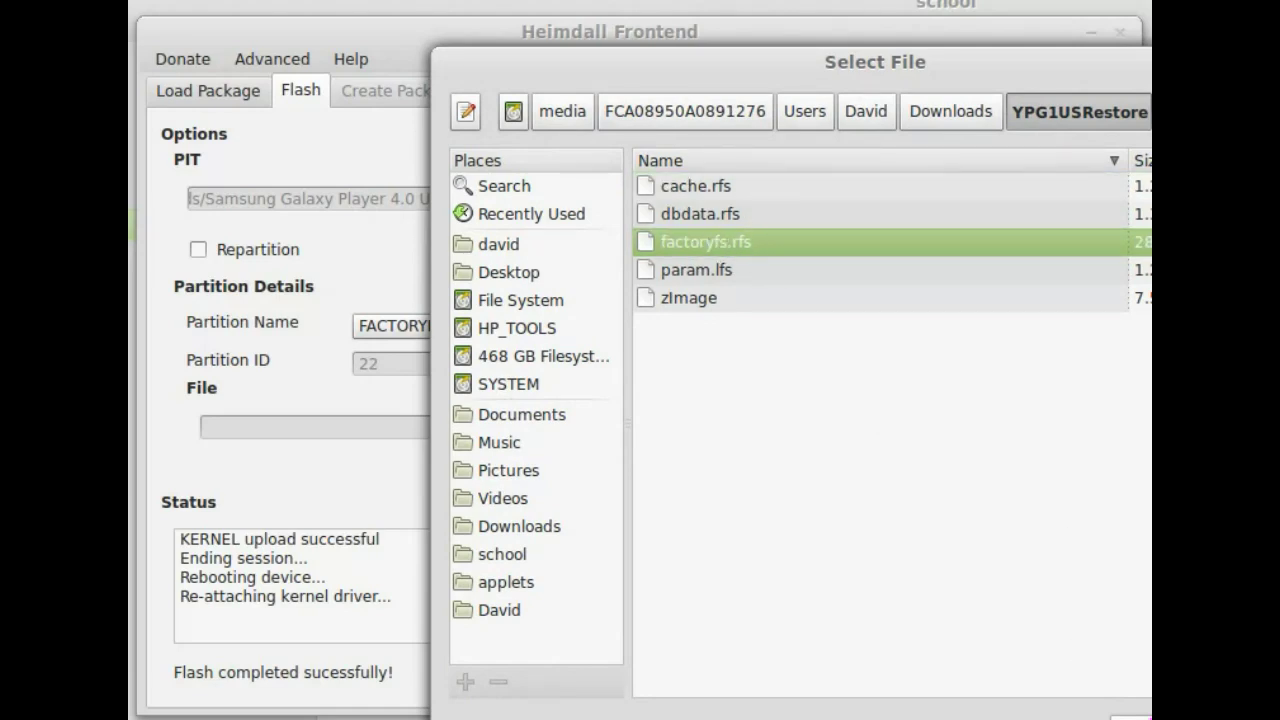
key(Return)
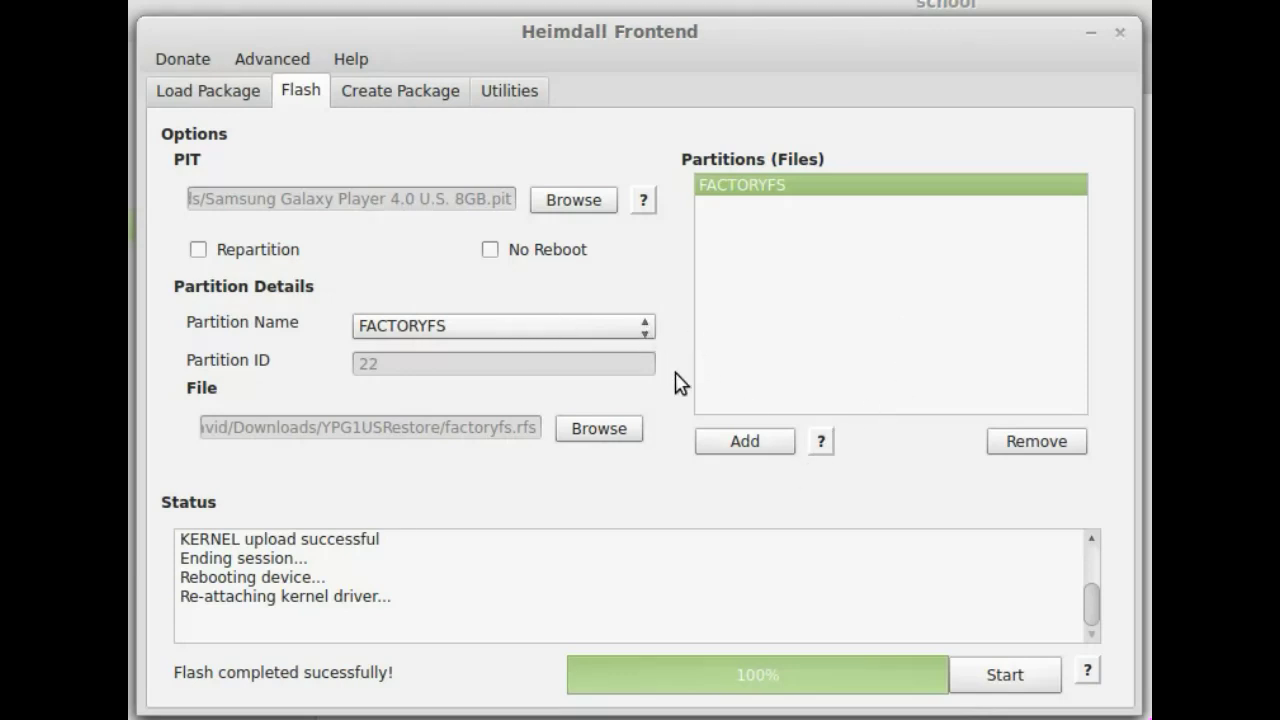
Keep FACTORYFS as the partition and switch to the Load Package tab
drag(647, 42, 797, 54)
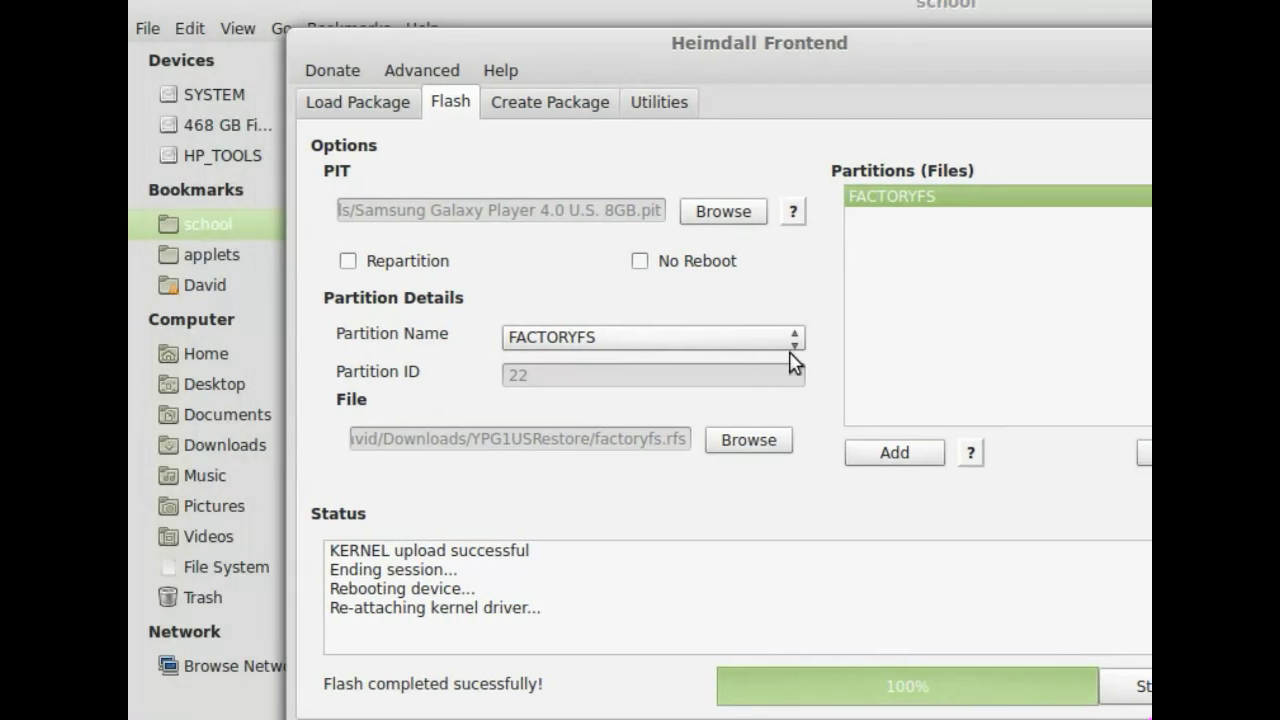
click(789, 340)
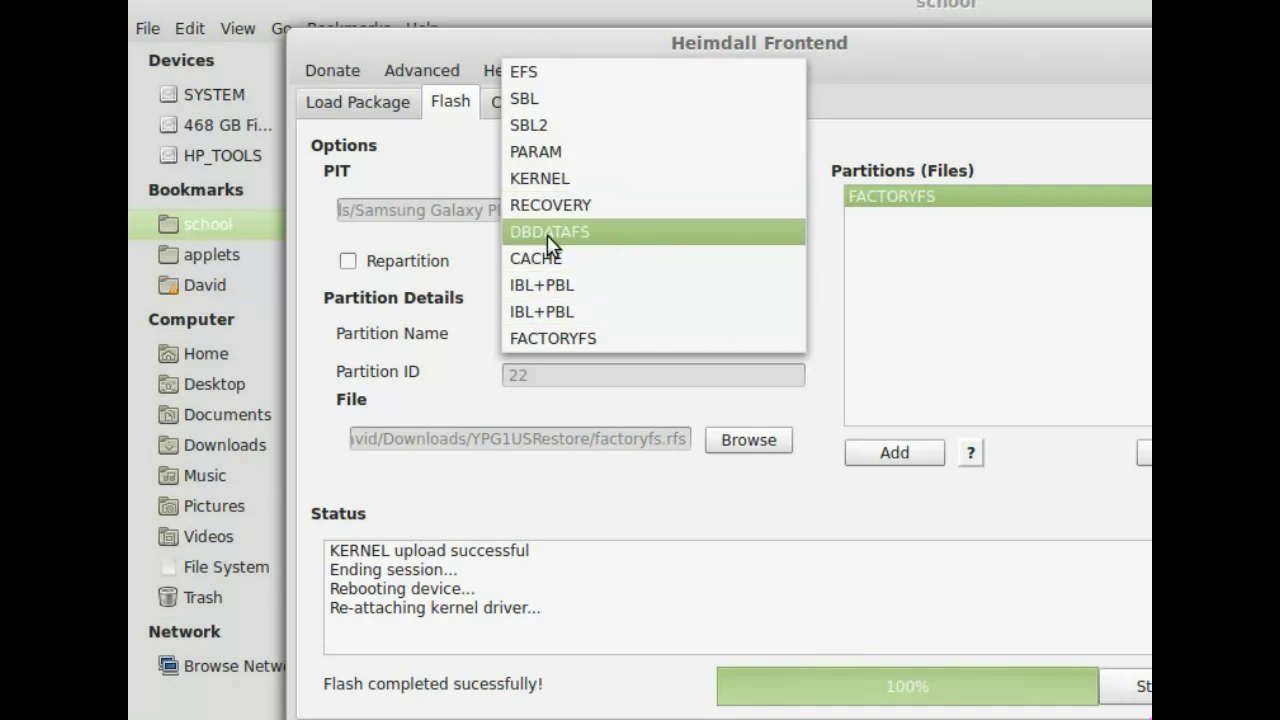
click(918, 150)
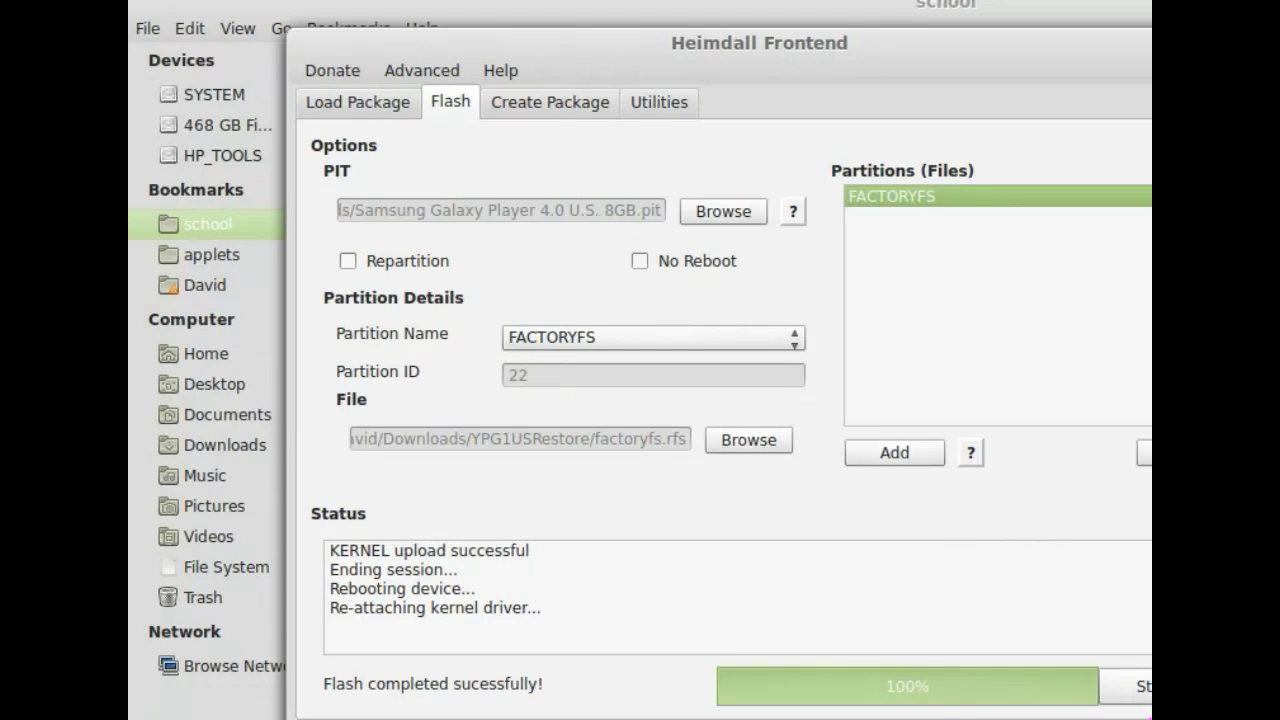
click(350, 121)
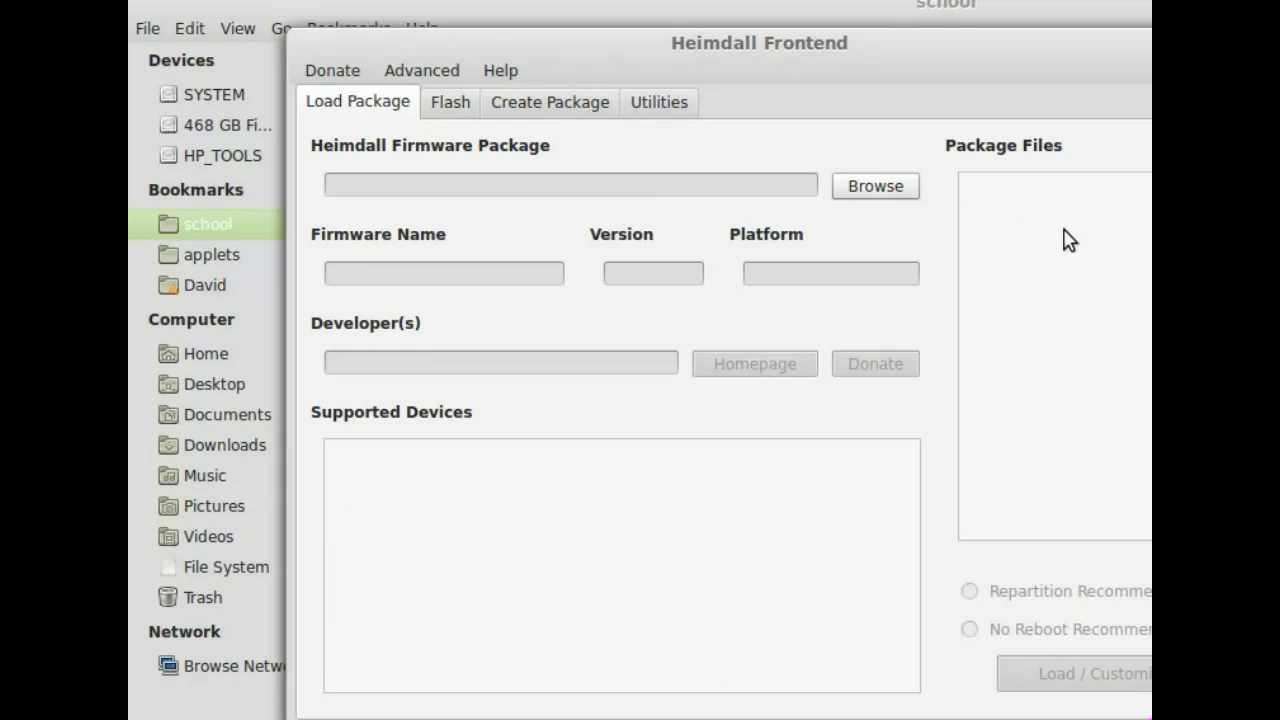
Back on the Flash tab, add a new partition entry set to KERNEL
click(462, 103)
click(526, 100)
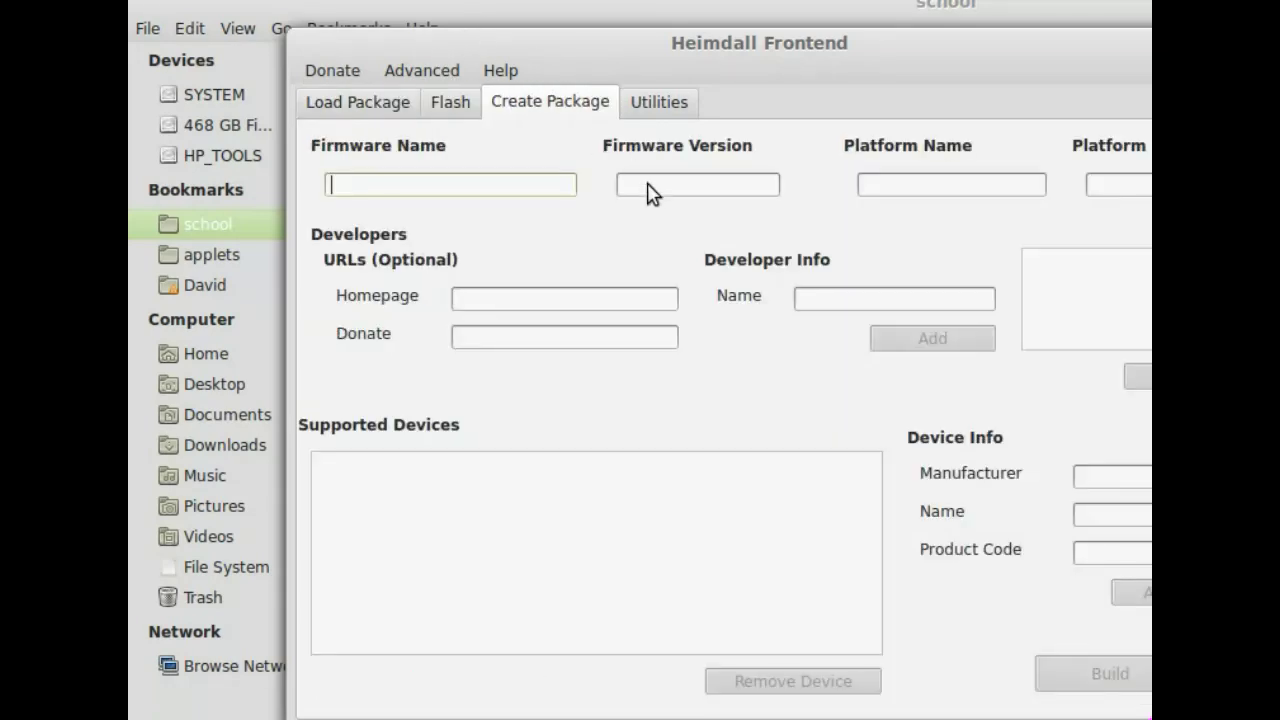
click(461, 103)
click(917, 455)
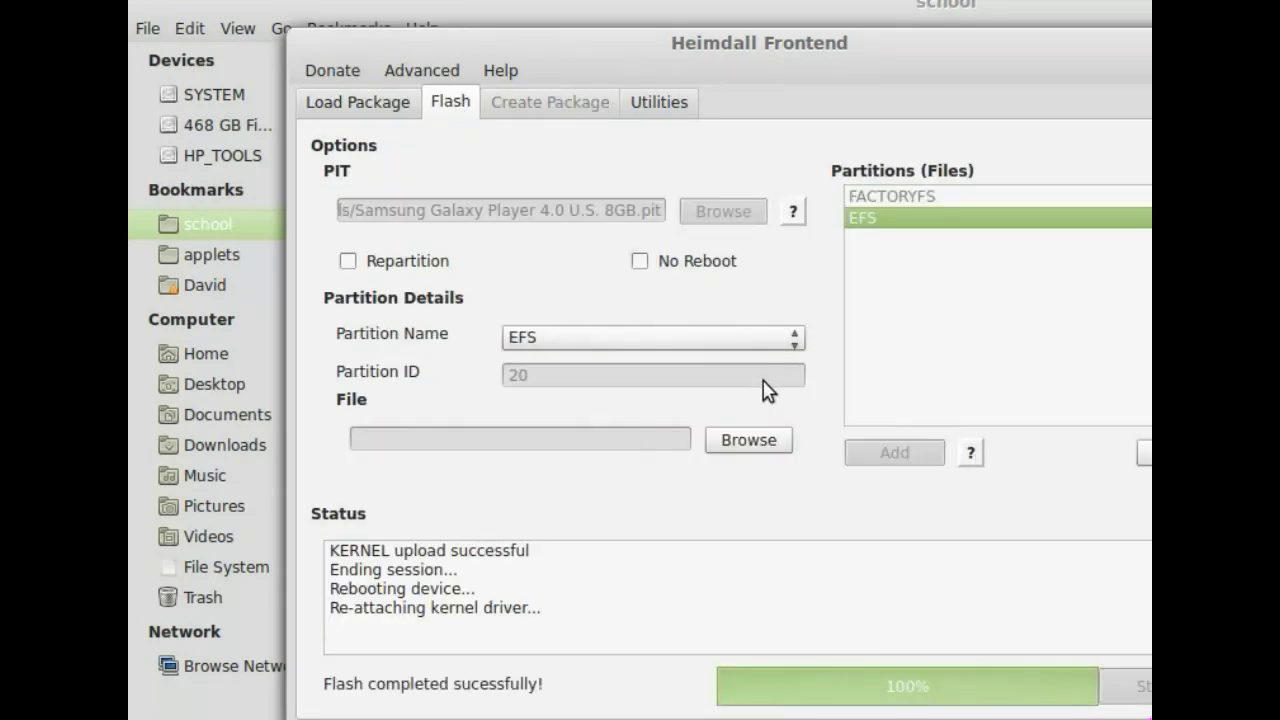
click(743, 345)
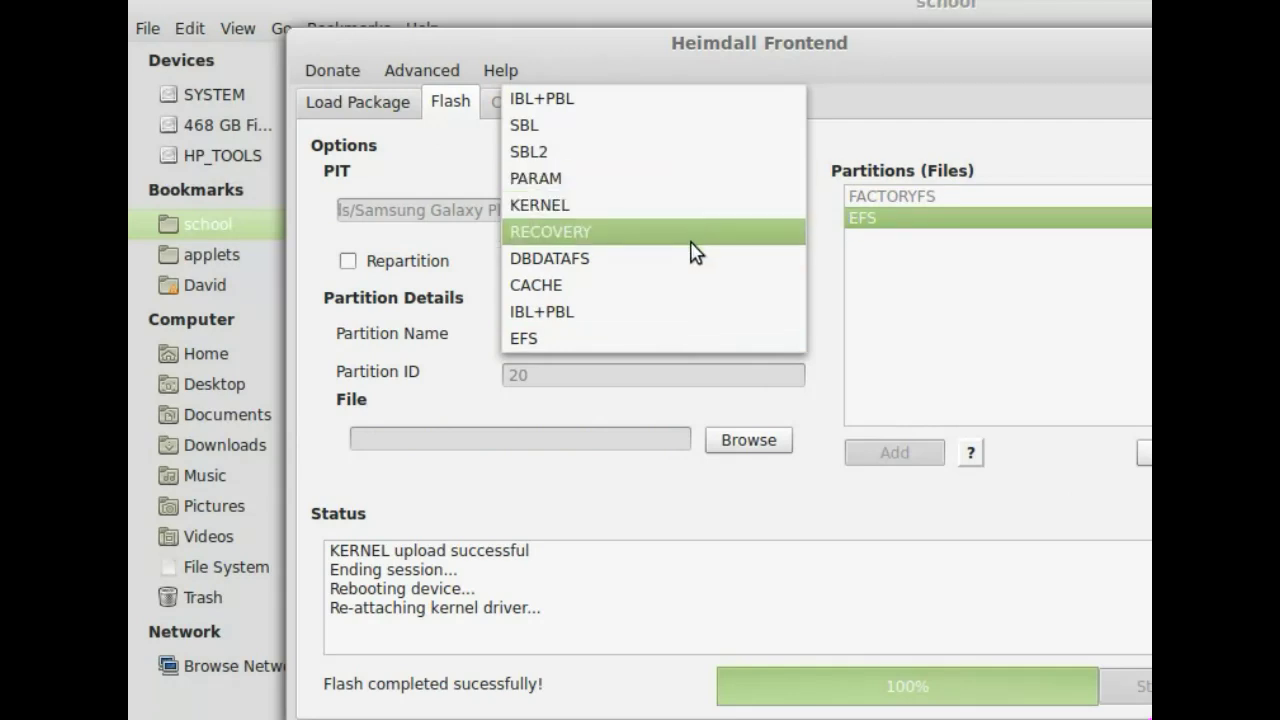
click(646, 215)
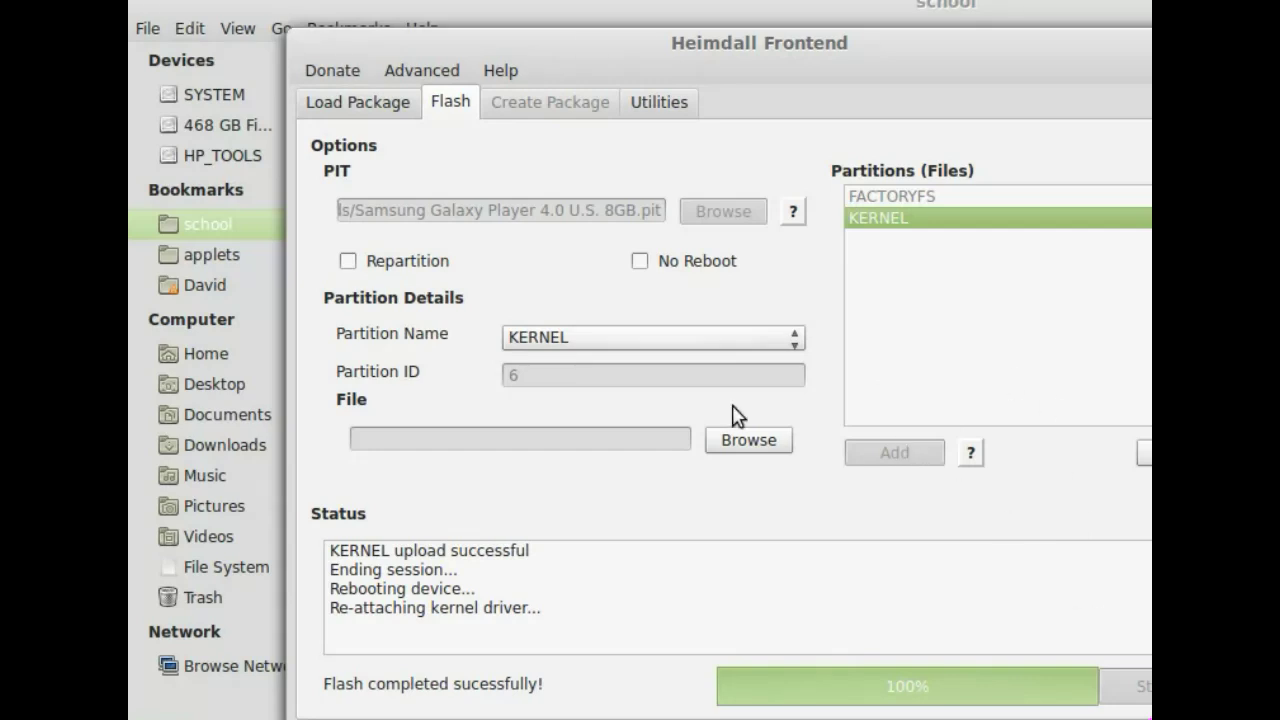
Assign the zImage file from YPG1USRestore to the KERNEL entry
click(367, 108)
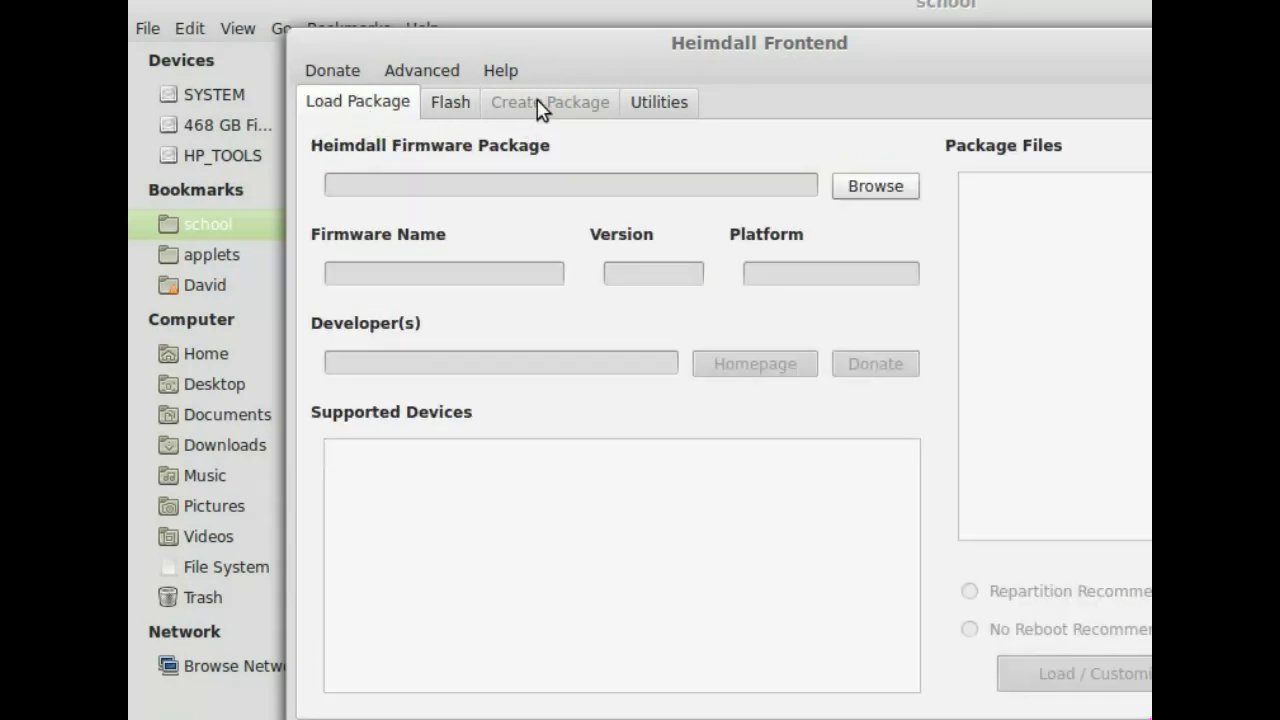
click(460, 110)
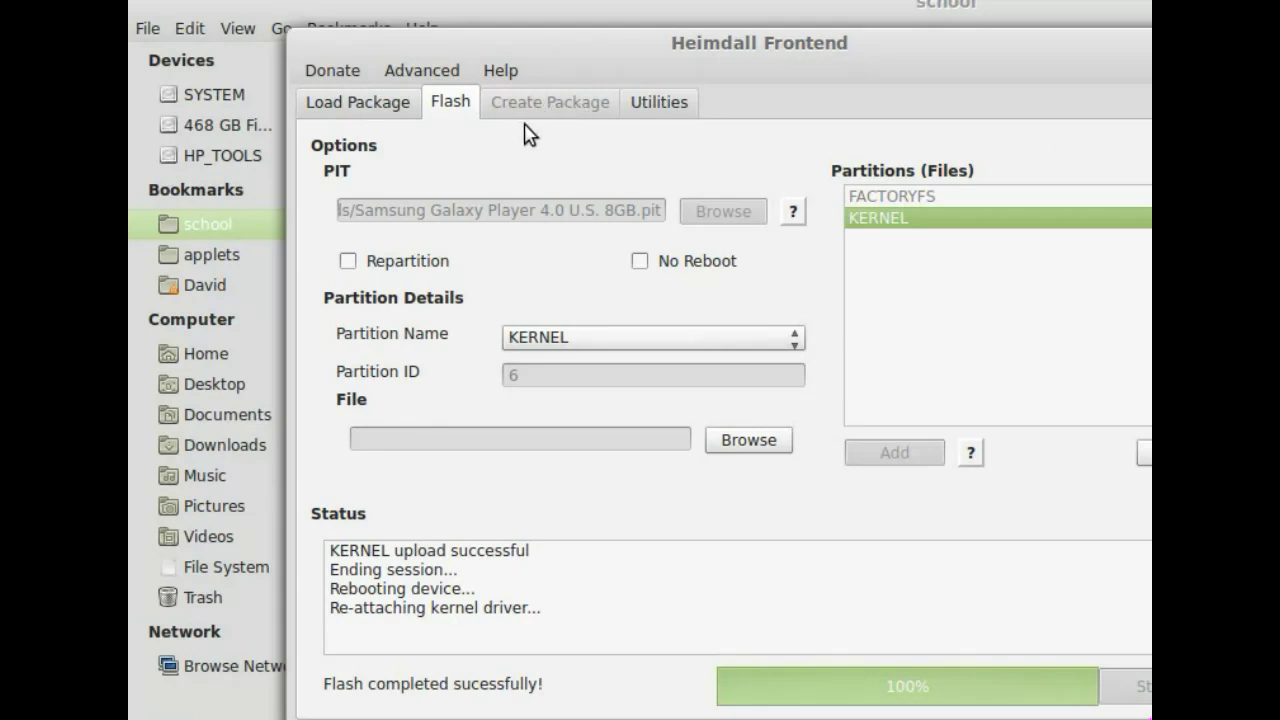
click(748, 442)
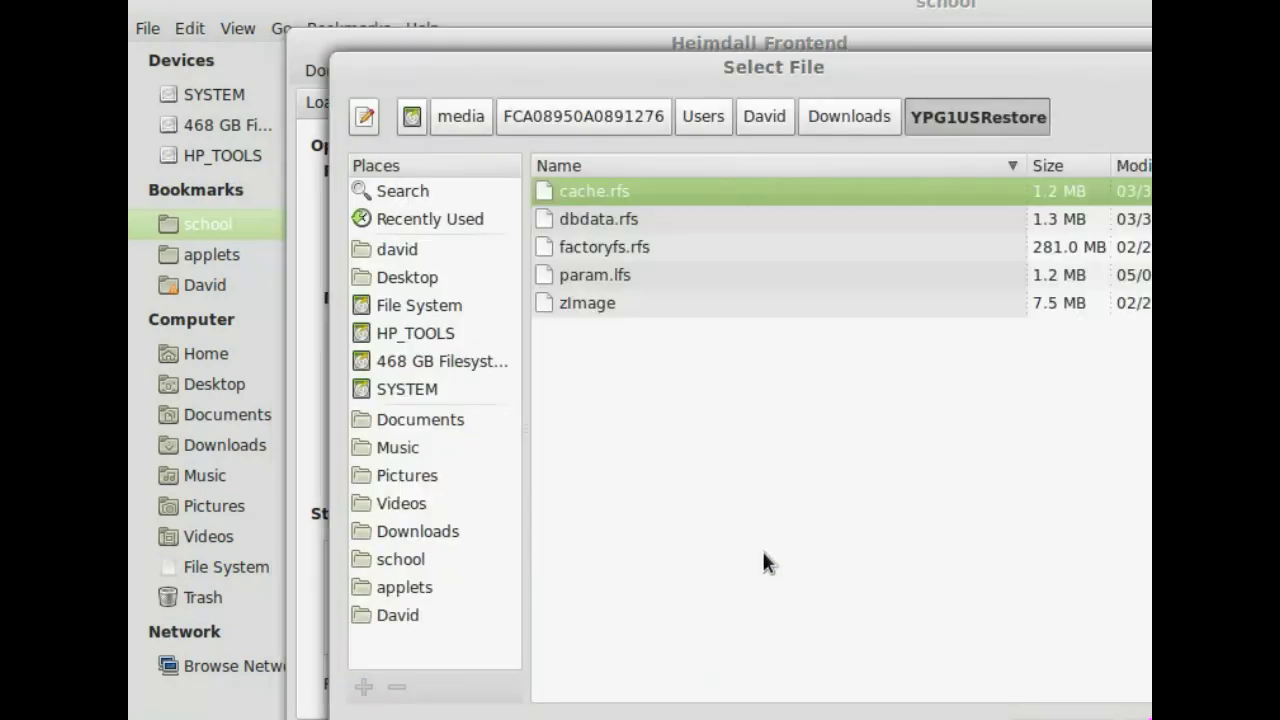
double_click(614, 299)
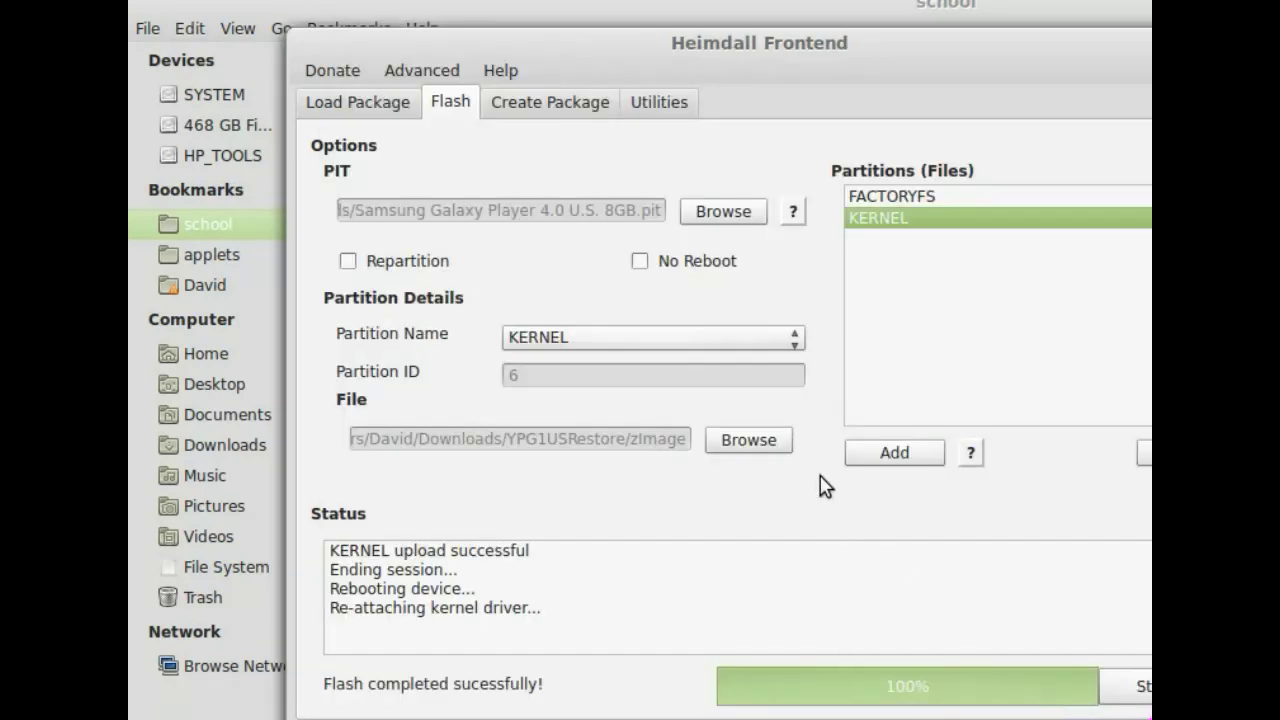
click(562, 108)
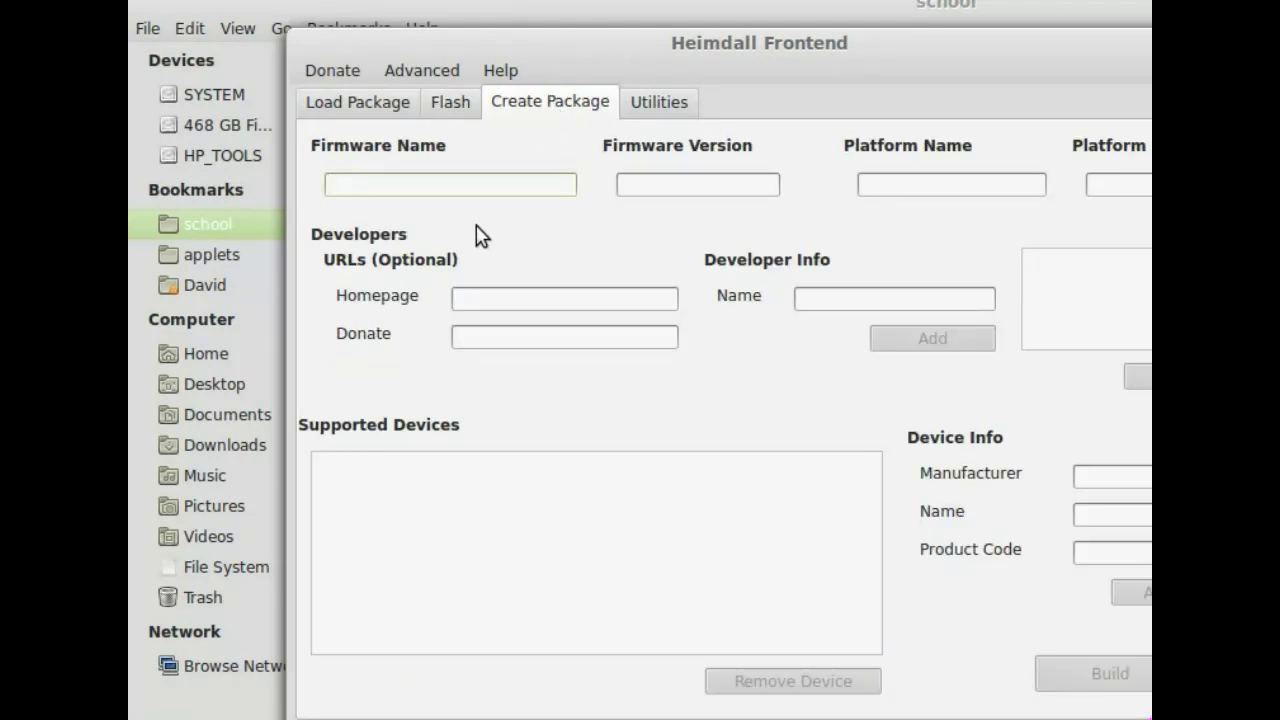
Name the package firmware 'Stock' on Create Package, glance at Load Package, then return to Flash
text(Stock)
click(754, 197)
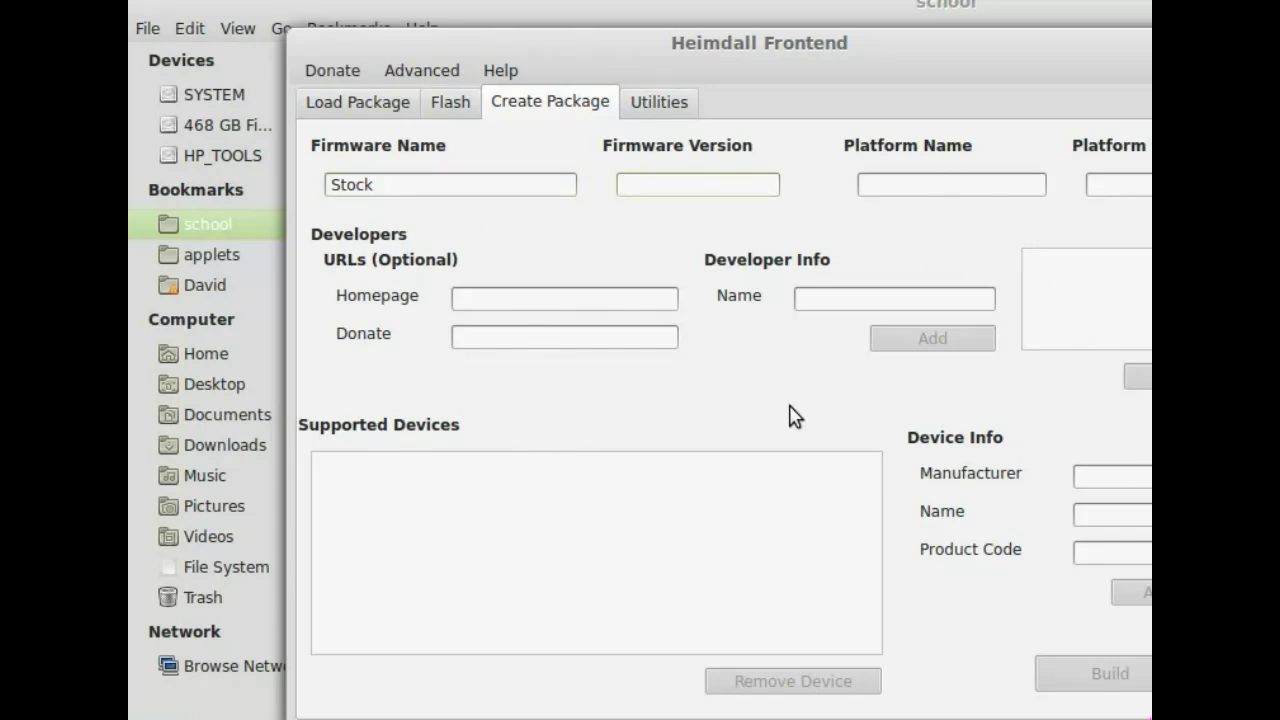
click(352, 115)
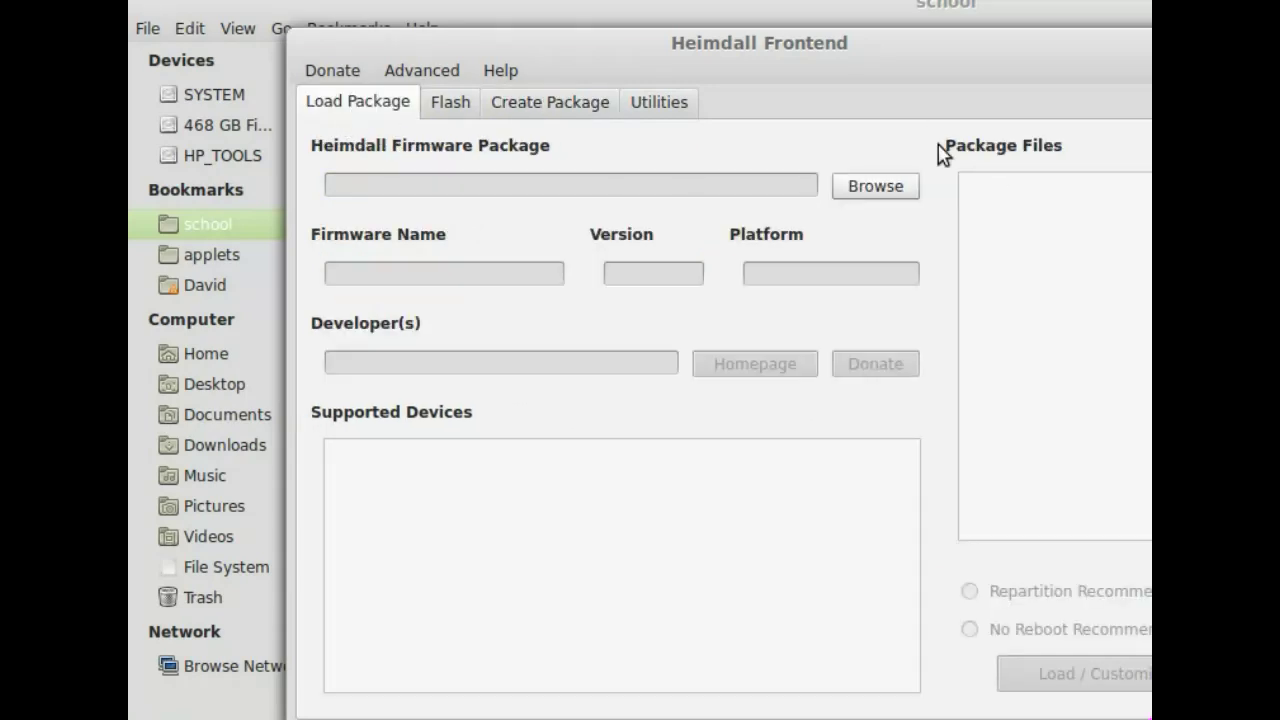
click(562, 110)
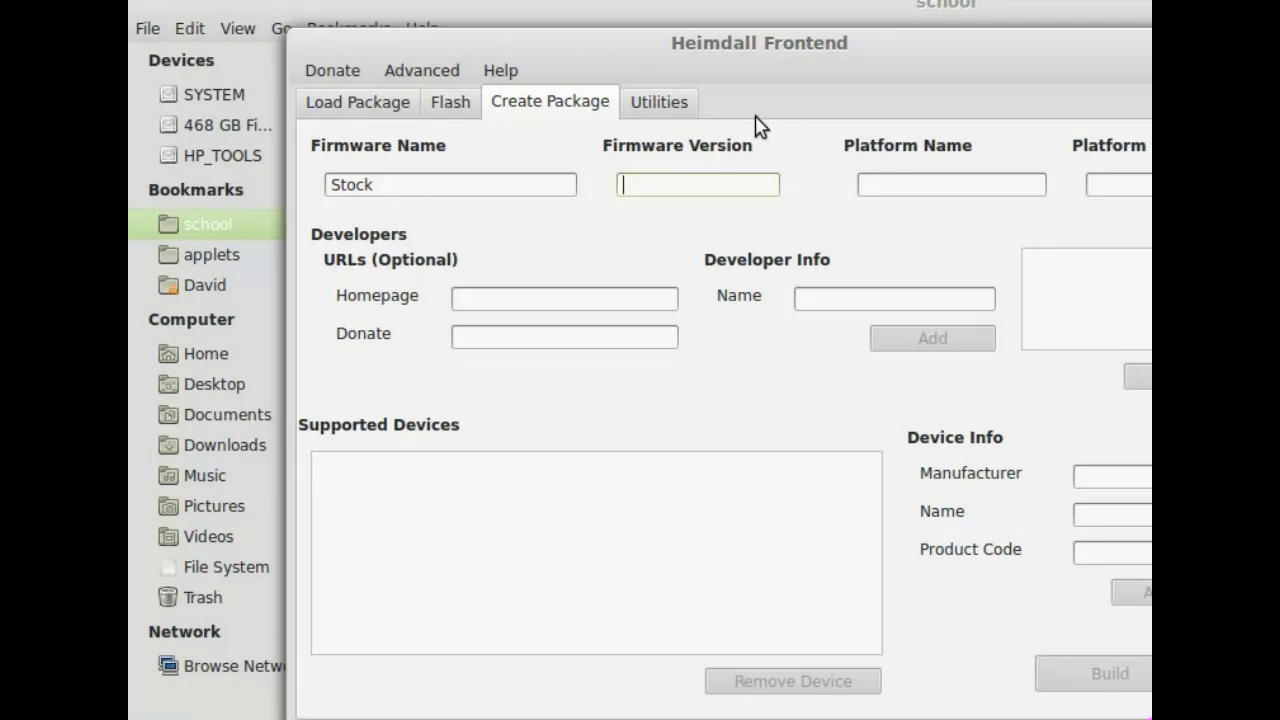
click(366, 114)
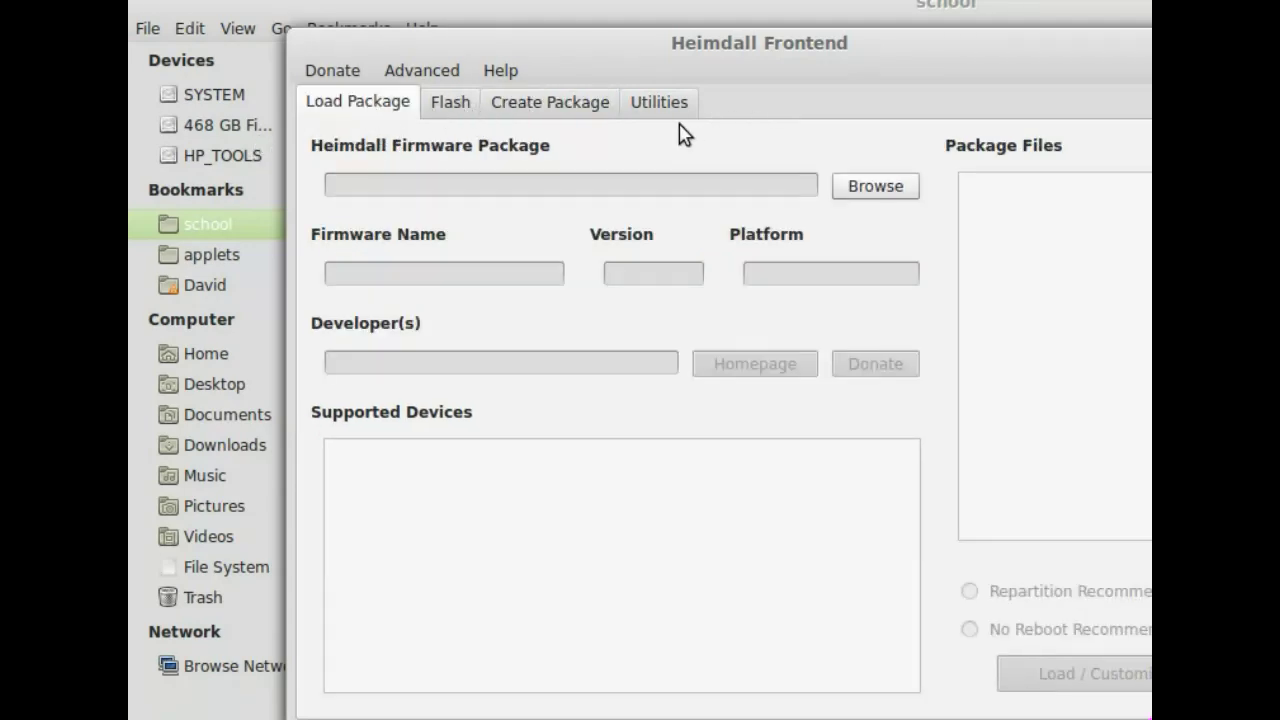
click(451, 102)
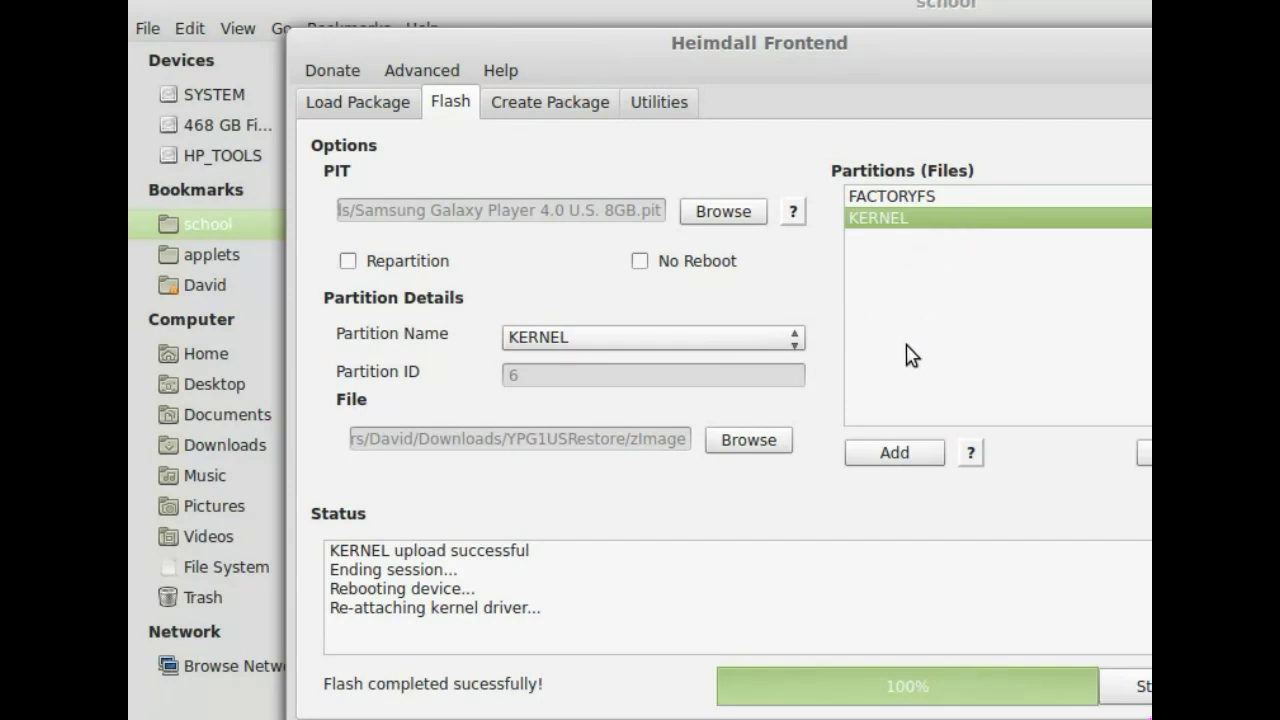
Queue a third partition entry after FACTORYFS and KERNEL, set to IBL+PBL (ID 0)
click(899, 456)
click(718, 345)
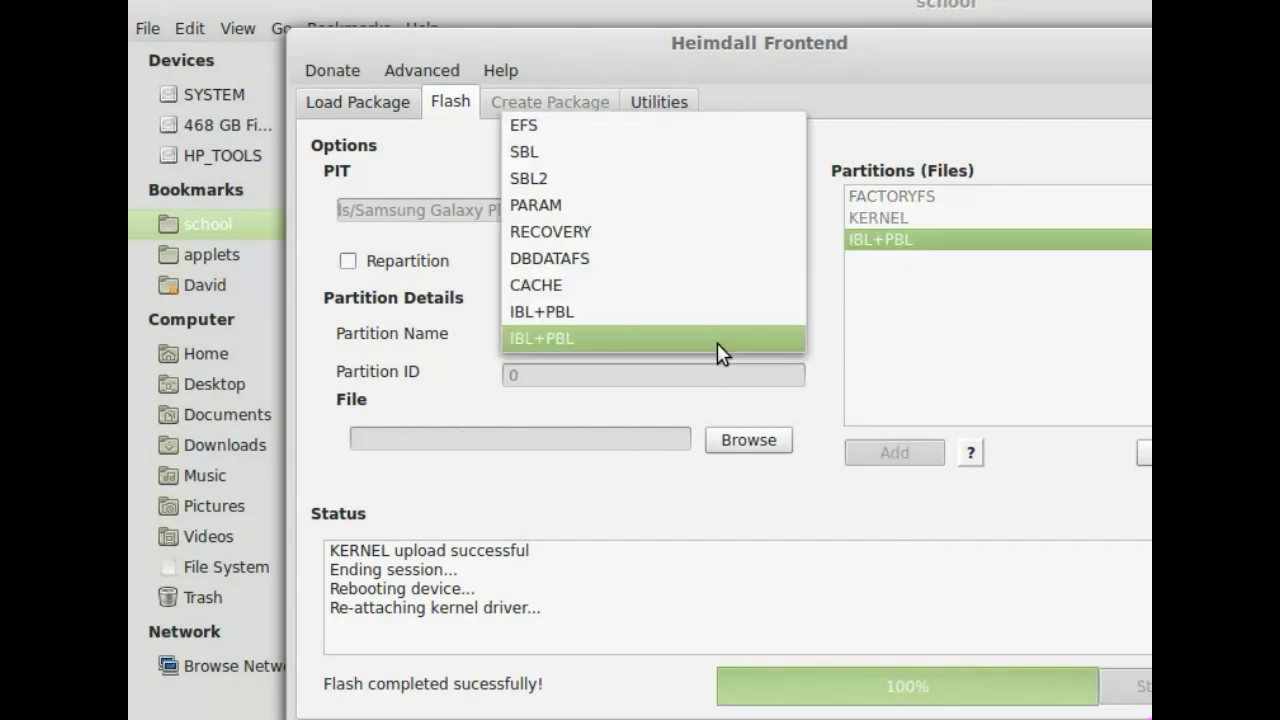
click(888, 316)
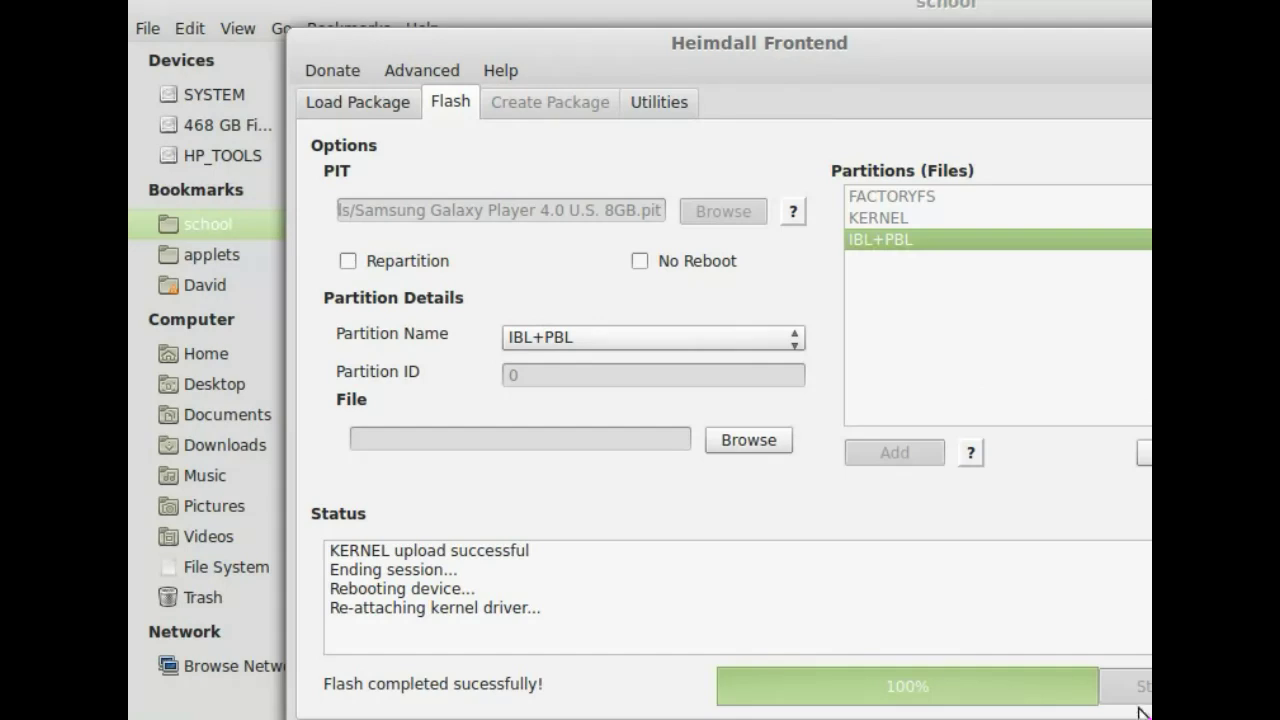